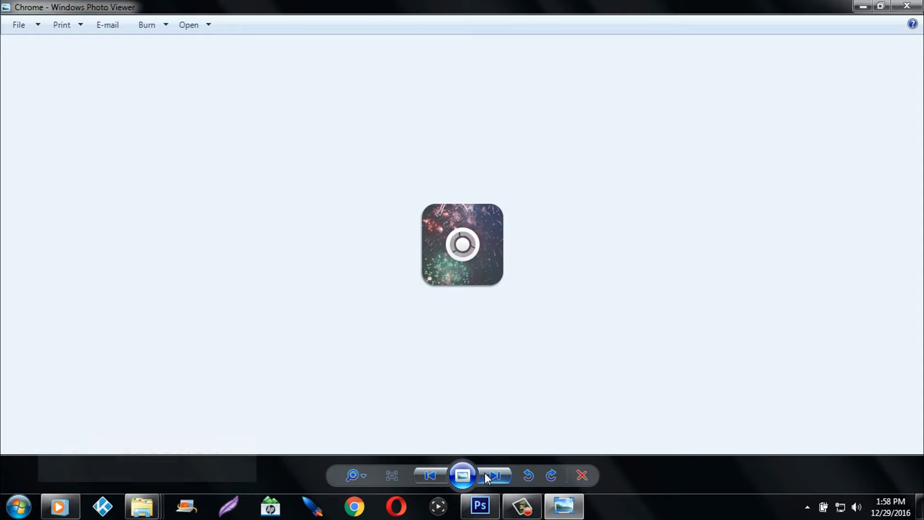
Look through the finished social icon images, close the viewer and minimize the icon folder window
{"action": "left_click", "coordinate": [484, 472]}
{"action": "left_click", "coordinate": [484, 473]}
{"action": "left_click", "coordinate": [484, 473]}
{"action": "left_click", "coordinate": [484, 472]}
{"action": "left_click", "coordinate": [484, 472]}
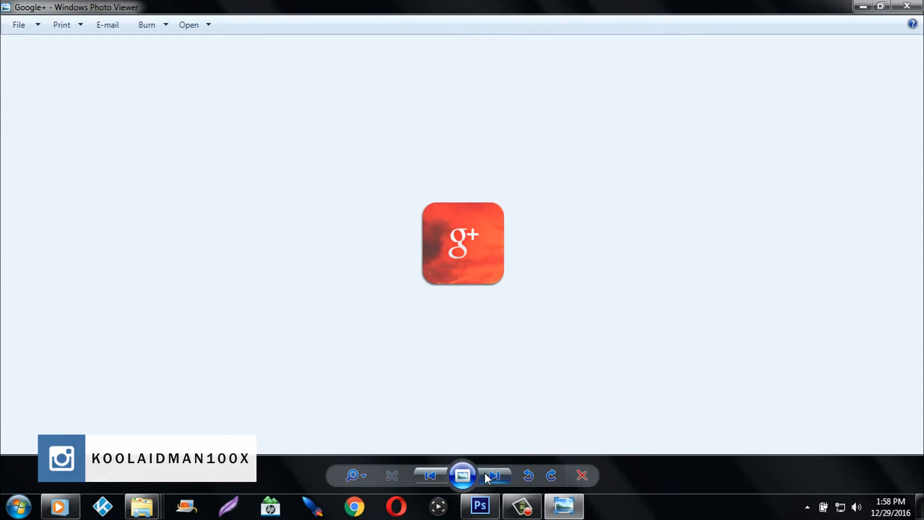
{"action": "left_click", "coordinate": [484, 473]}
{"action": "left_click", "coordinate": [484, 473]}
{"action": "left_click", "coordinate": [484, 472]}
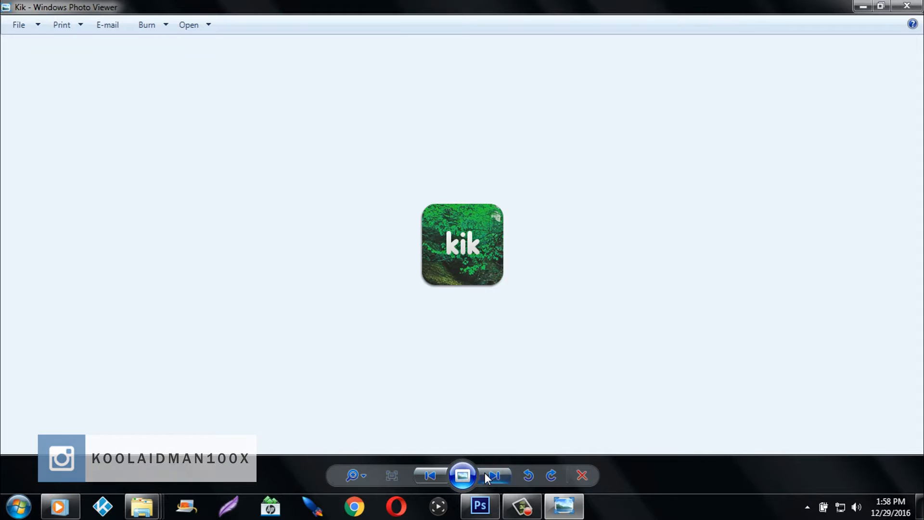
{"action": "left_click", "coordinate": [484, 473]}
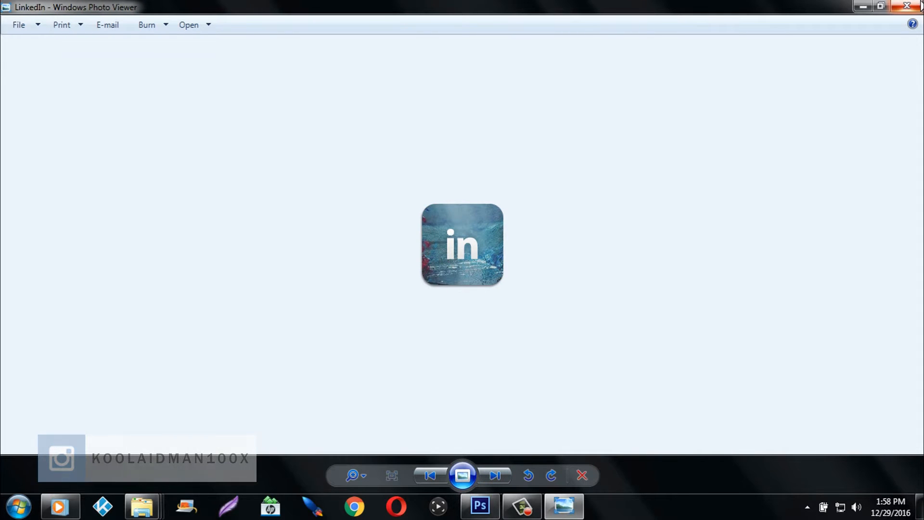
{"action": "left_click", "coordinate": [914, 6]}
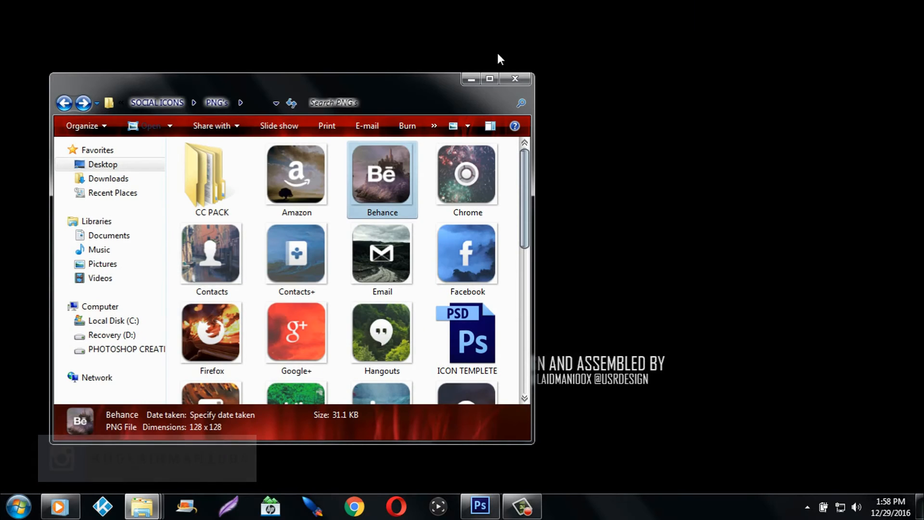
{"action": "left_click", "coordinate": [468, 80]}
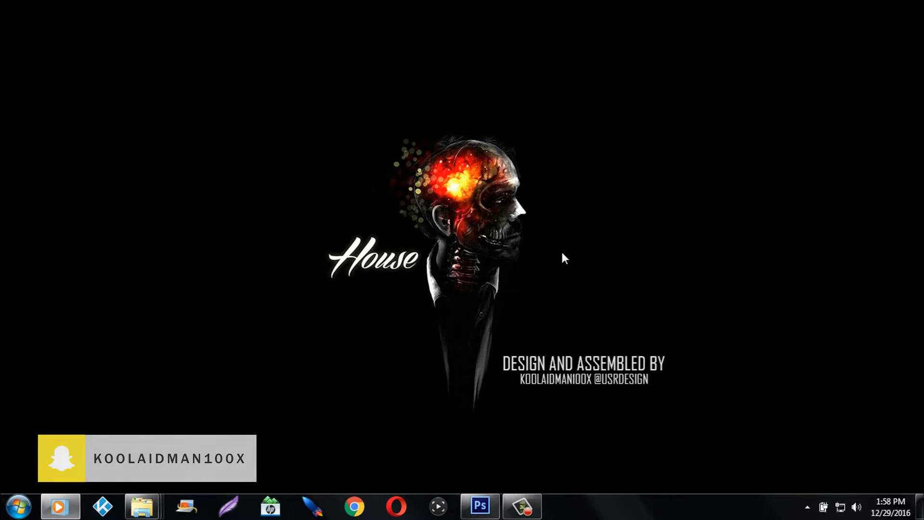
Switch to Photoshop and create a 128 x 128 pixel document at 72 pixels/inch with a white background
{"action": "left_click", "coordinate": [480, 505]}
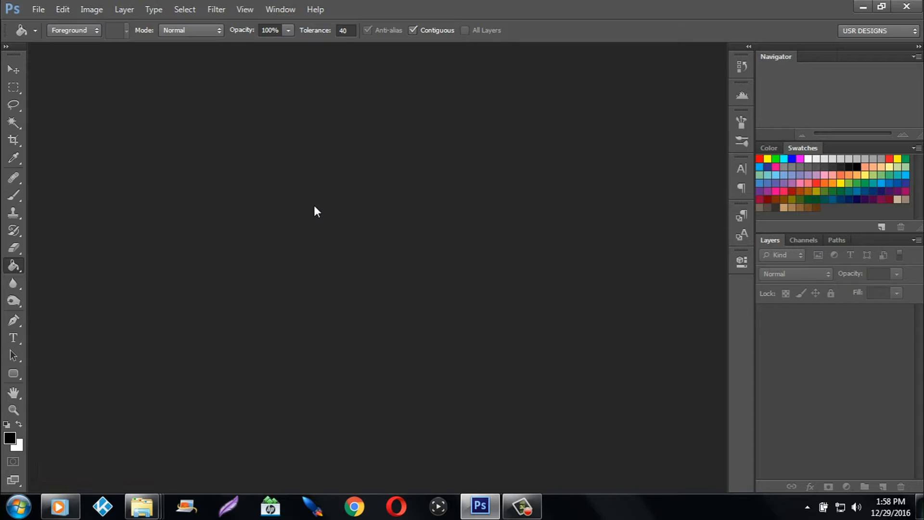
{"action": "left_click", "coordinate": [39, 12]}
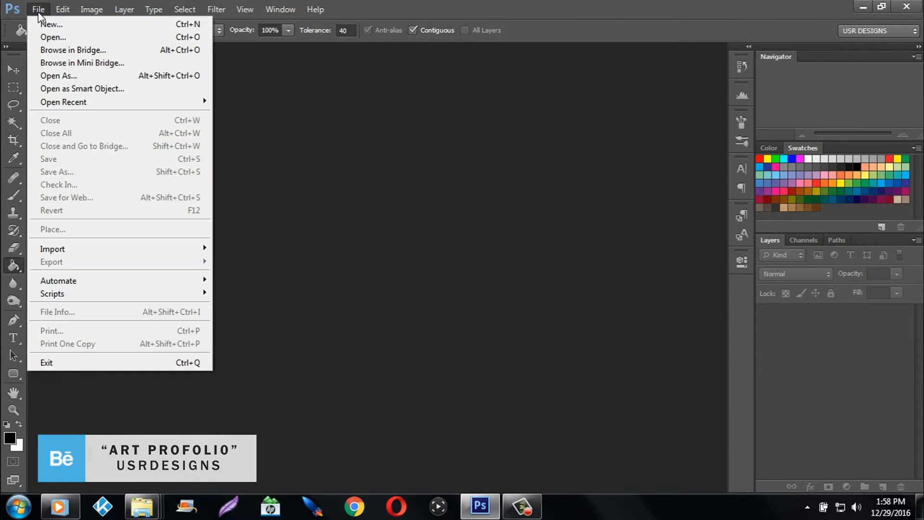
{"action": "left_click", "coordinate": [42, 21]}
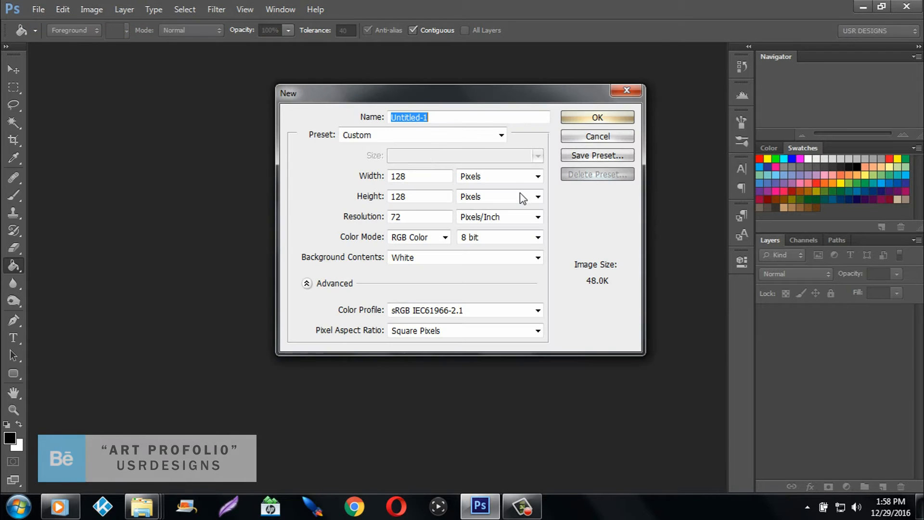
{"action": "double_click", "coordinate": [421, 176]}
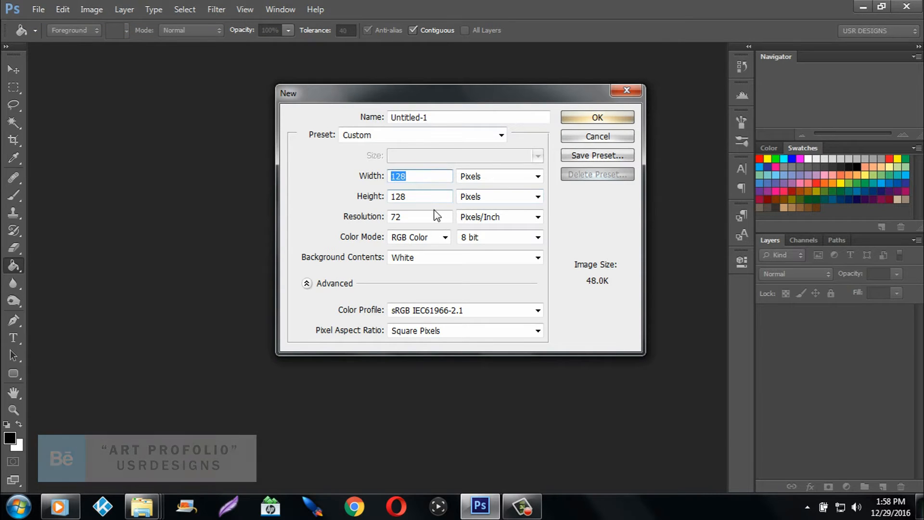
{"action": "key", "text": "Tab"}
{"action": "key", "text": "Tab"}
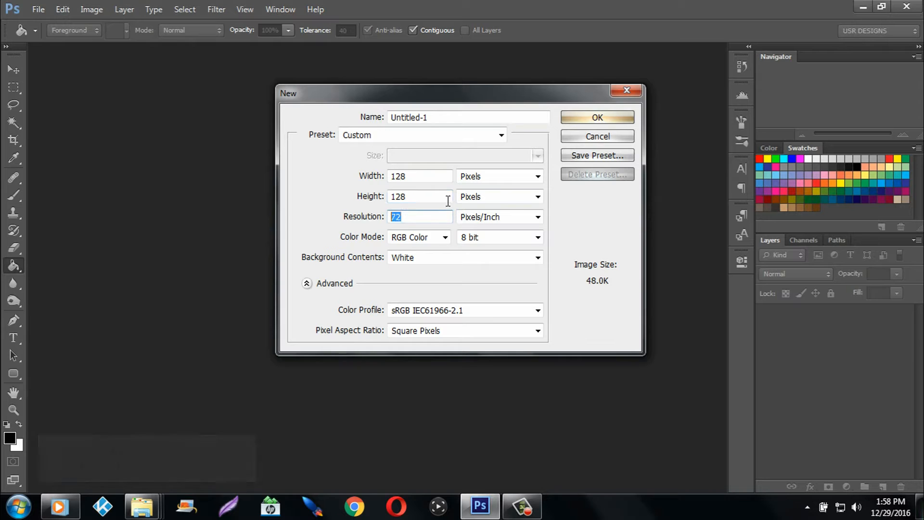
{"action": "left_click", "coordinate": [428, 218]}
{"action": "double_click", "coordinate": [428, 219]}
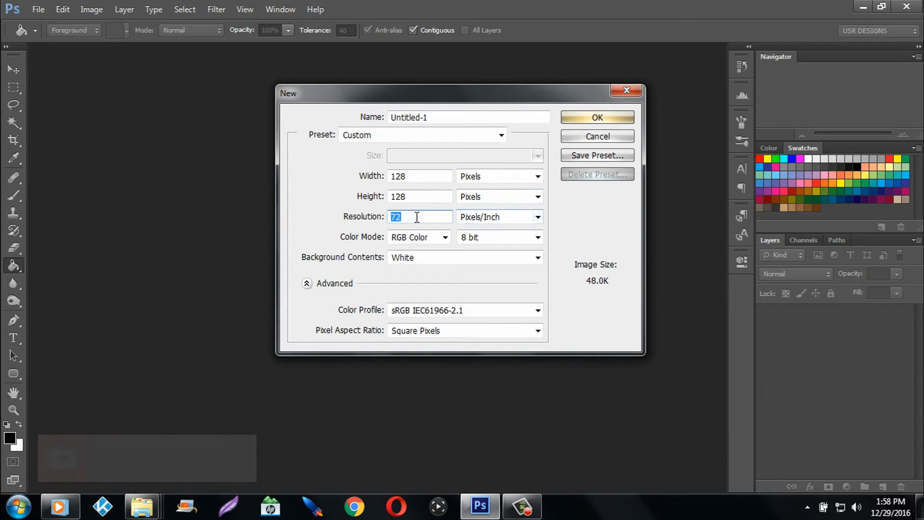
{"action": "left_click", "coordinate": [609, 118]}
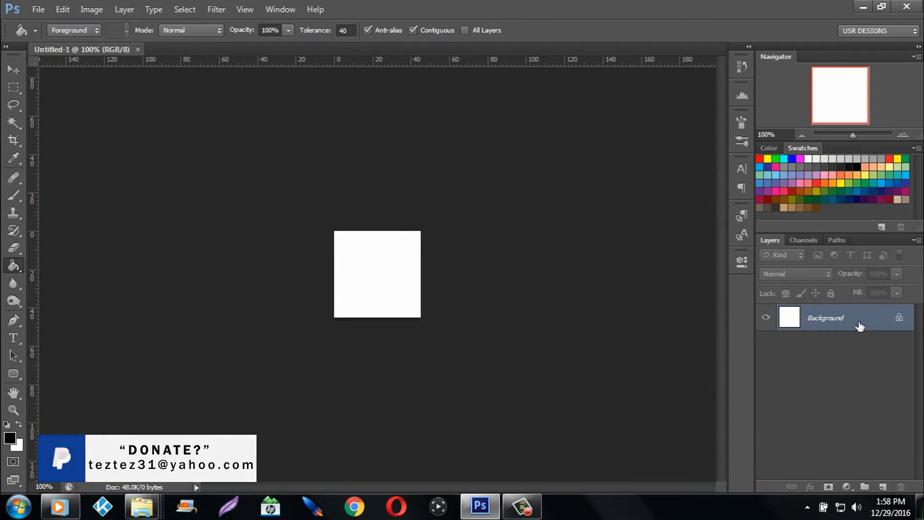
Convert the Background into an editable layer and place a vertical and a horizontal guide through the canvas center
{"action": "double_click", "coordinate": [859, 326]}
{"action": "left_click", "coordinate": [587, 166]}
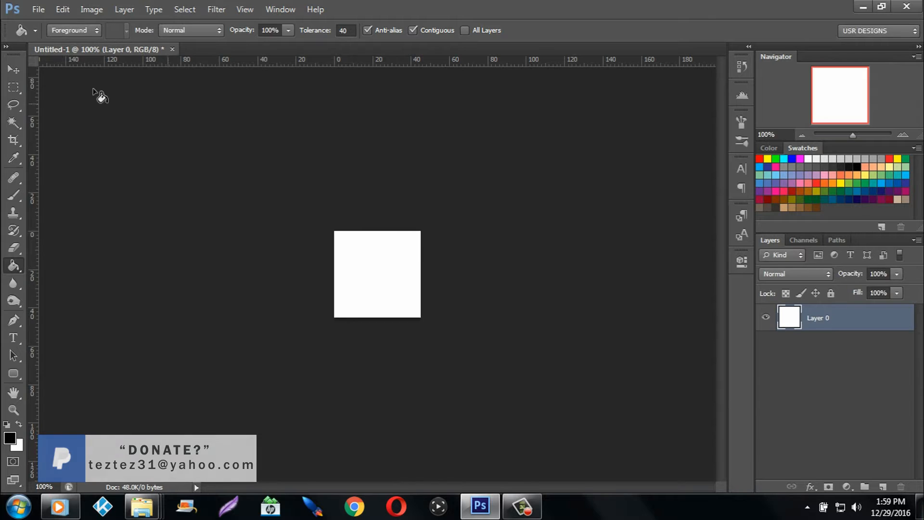
{"action": "left_click", "coordinate": [10, 71]}
{"action": "left_click_drag", "start_coordinate": [35, 257], "coordinate": [376, 258]}
{"action": "left_click_drag", "start_coordinate": [429, 62], "coordinate": [436, 274]}
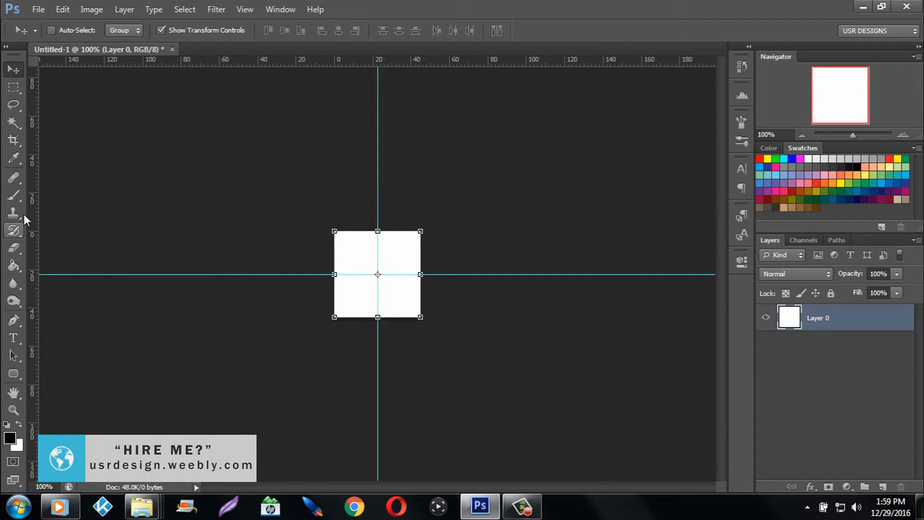
Select the layer's white fill with the Magic Wand and delete it to leave the canvas transparent
{"action": "left_click", "coordinate": [14, 123]}
{"action": "left_click", "coordinate": [377, 275]}
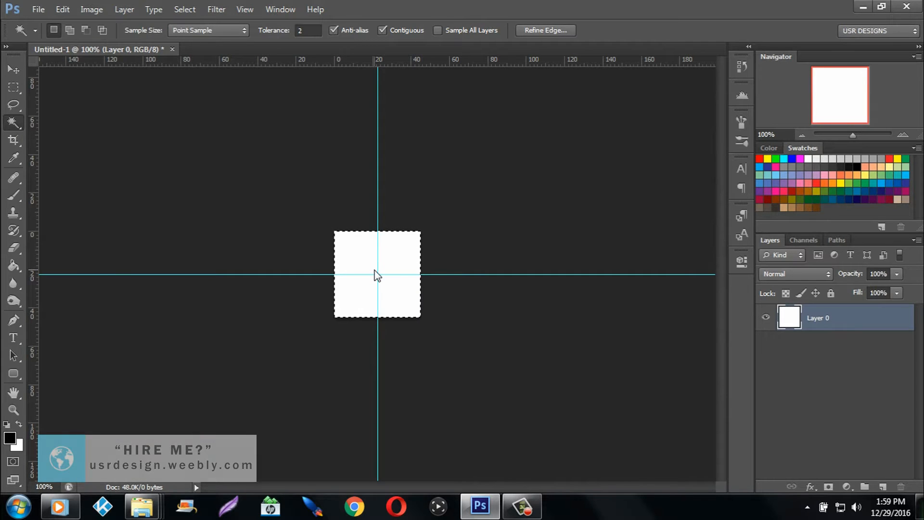
{"action": "key", "text": "Delete"}
{"action": "key", "text": "ctrl+d"}
Clear the active selection around the canvas edge
{"action": "left_click", "coordinate": [14, 69]}
{"action": "left_click_drag", "start_coordinate": [852, 134], "coordinate": [859, 135]}
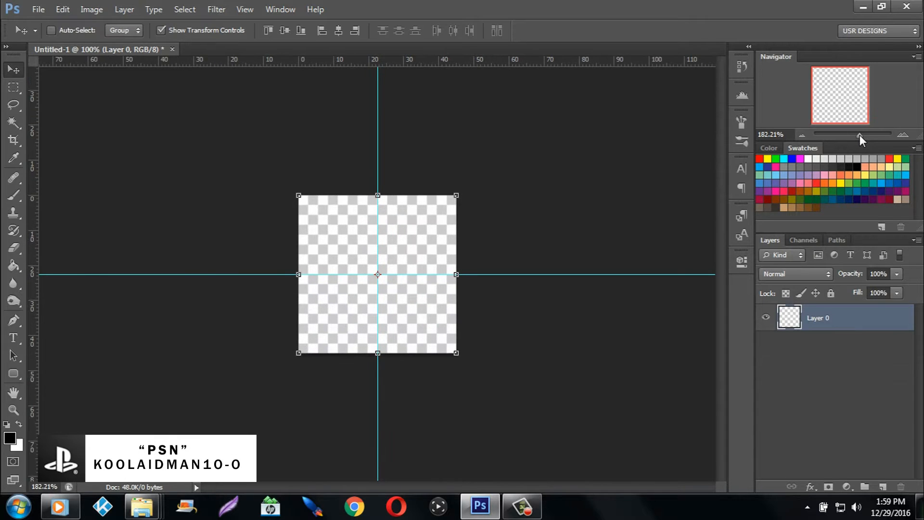
{"action": "left_click", "coordinate": [770, 134]}
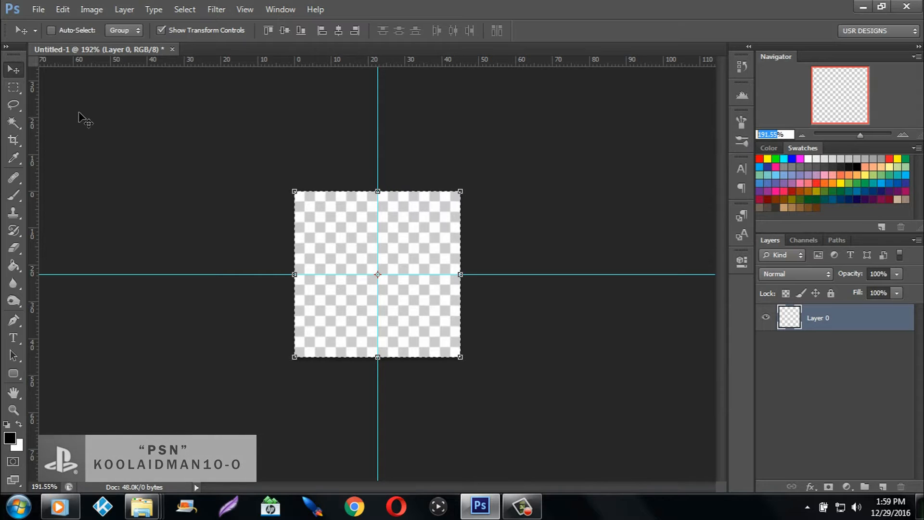
{"action": "left_click", "coordinate": [12, 88]}
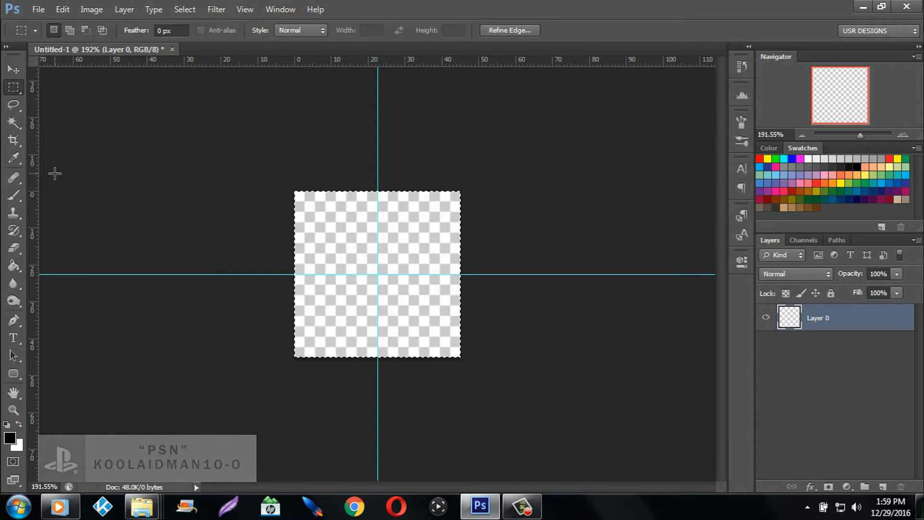
{"action": "left_click", "coordinate": [14, 373]}
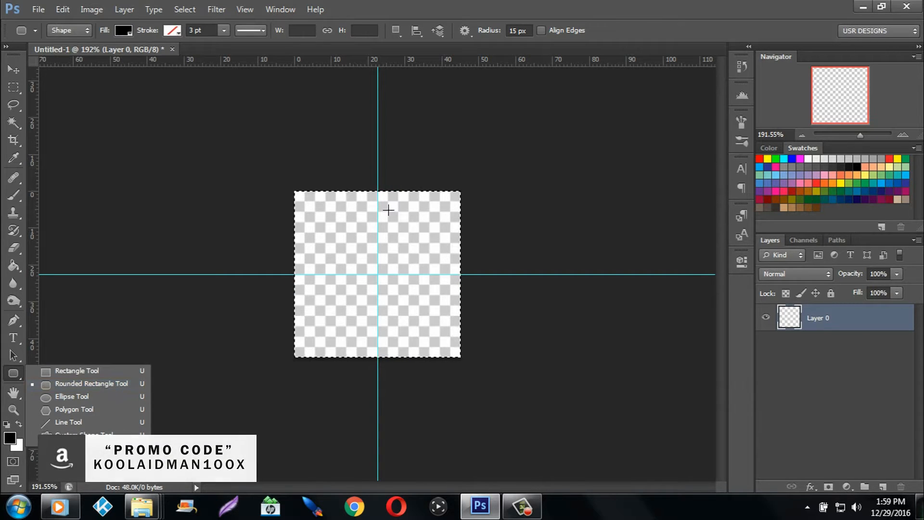
{"action": "left_click", "coordinate": [521, 32]}
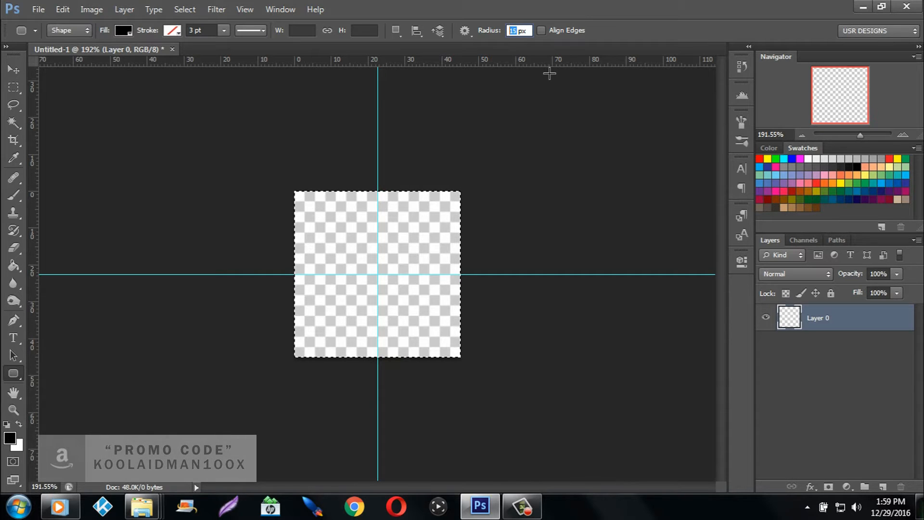
{"action": "left_click", "coordinate": [18, 127]}
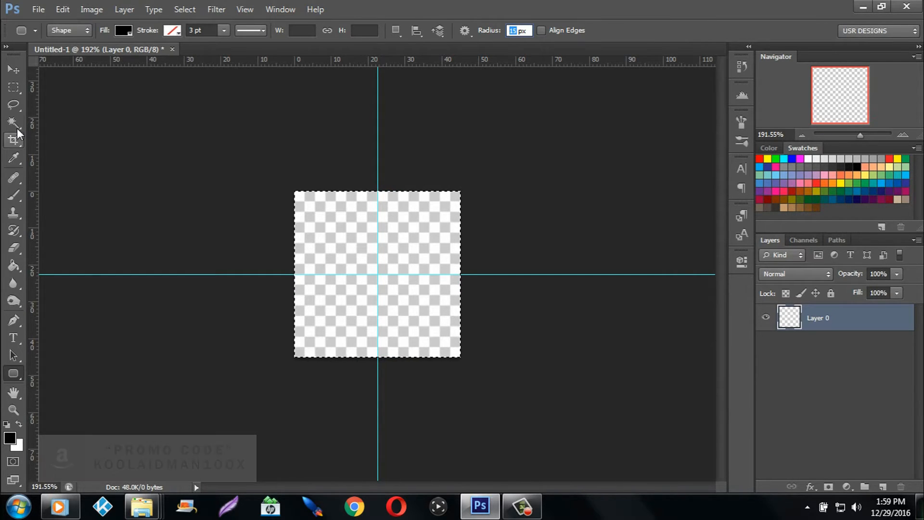
{"action": "left_click", "coordinate": [346, 224]}
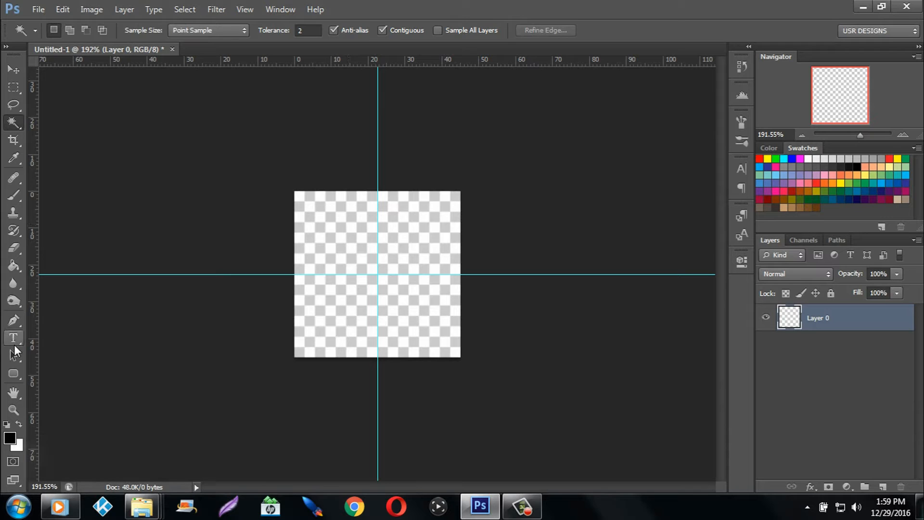
Draw a white rounded rectangle about 105 x 101 px with a 15 px corner radius on the canvas
{"action": "left_click", "coordinate": [13, 374]}
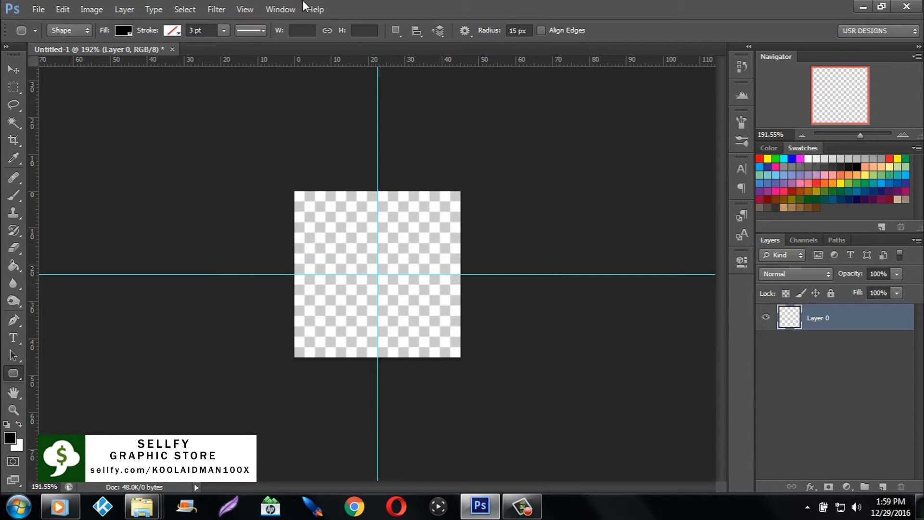
{"action": "left_click", "coordinate": [126, 34]}
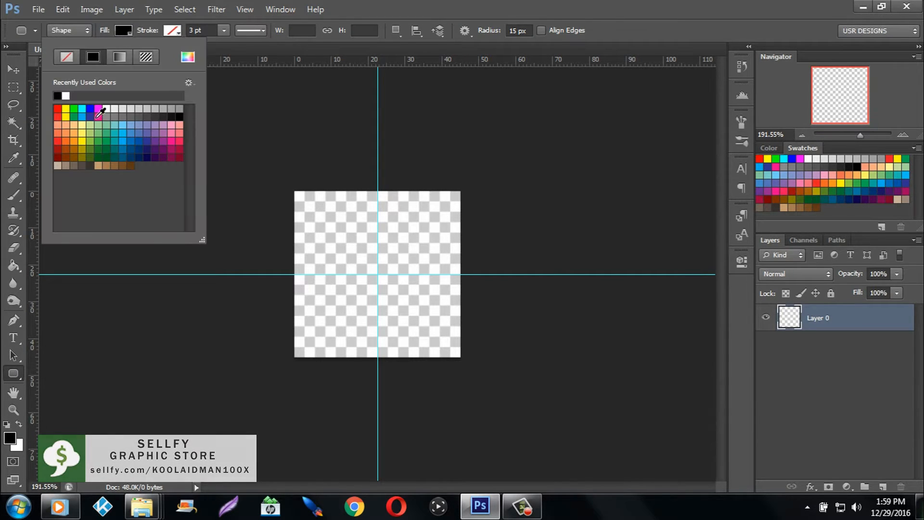
{"action": "left_click", "coordinate": [108, 109]}
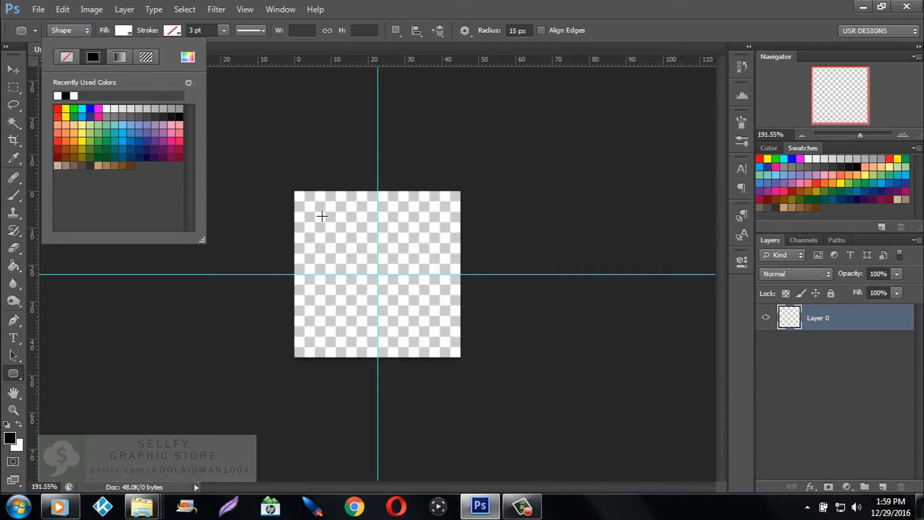
{"action": "left_click_drag", "start_coordinate": [319, 216], "coordinate": [451, 346]}
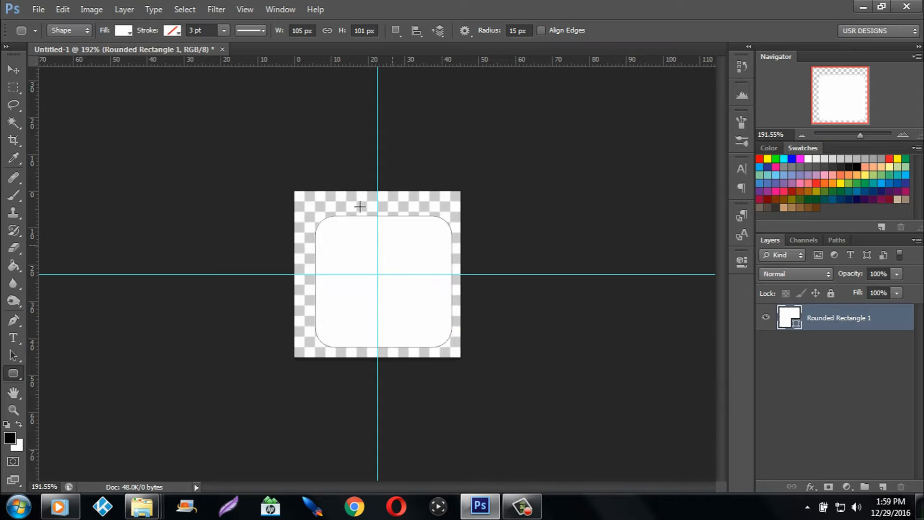
Convert the rounded rectangle layer to a smart object
{"action": "left_click", "coordinate": [20, 69]}
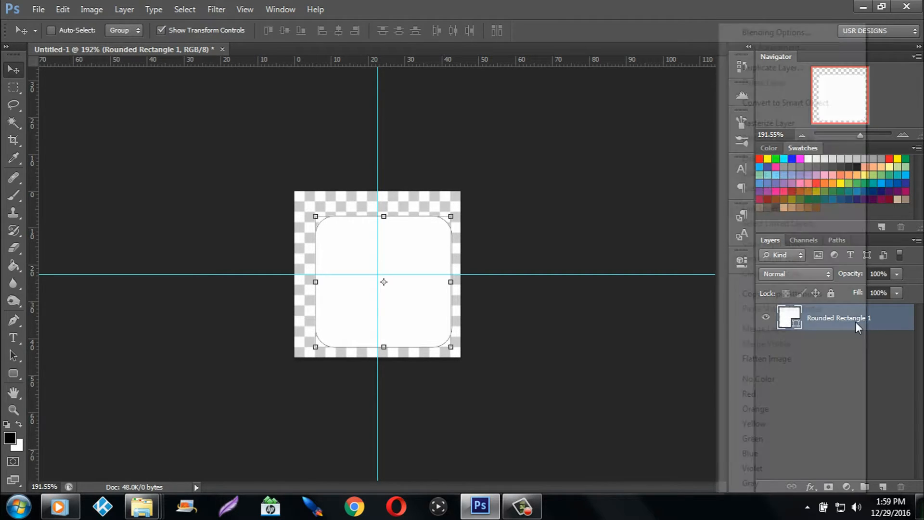
{"action": "right_click", "coordinate": [870, 332]}
{"action": "left_click", "coordinate": [799, 102]}
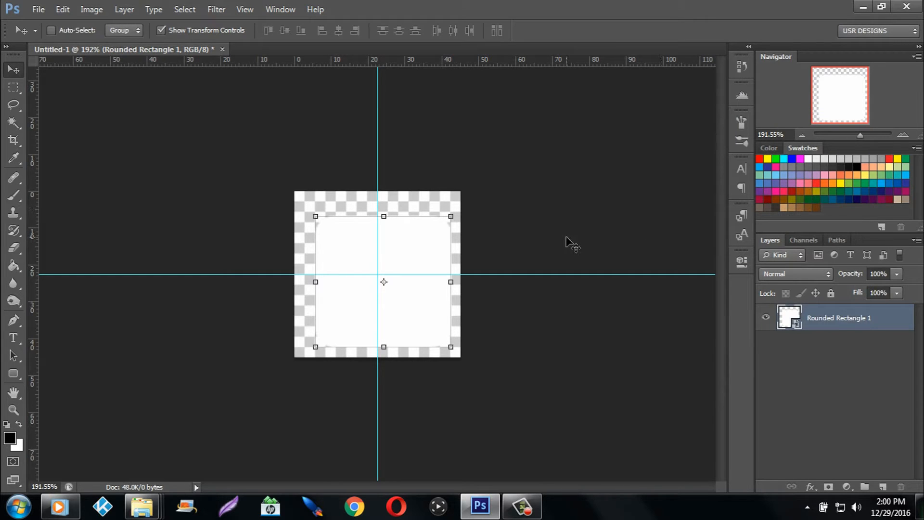
Scale the rounded rectangle to about 105% in width and height, center it on the guide intersection and apply the transform
{"action": "mouse_move", "coordinate": [451, 216]}
{"action": "left_mouse_down"}
{"action": "mouse_move", "coordinate": [469, 196]}
{"action": "mouse_move", "coordinate": [461, 201]}
{"action": "left_mouse_up"}
{"action": "left_click_drag", "start_coordinate": [438, 254], "coordinate": [431, 250]}
{"action": "left_click_drag", "start_coordinate": [452, 345], "coordinate": [455, 351]}
{"action": "left_click_drag", "start_coordinate": [436, 271], "coordinate": [436, 276]}
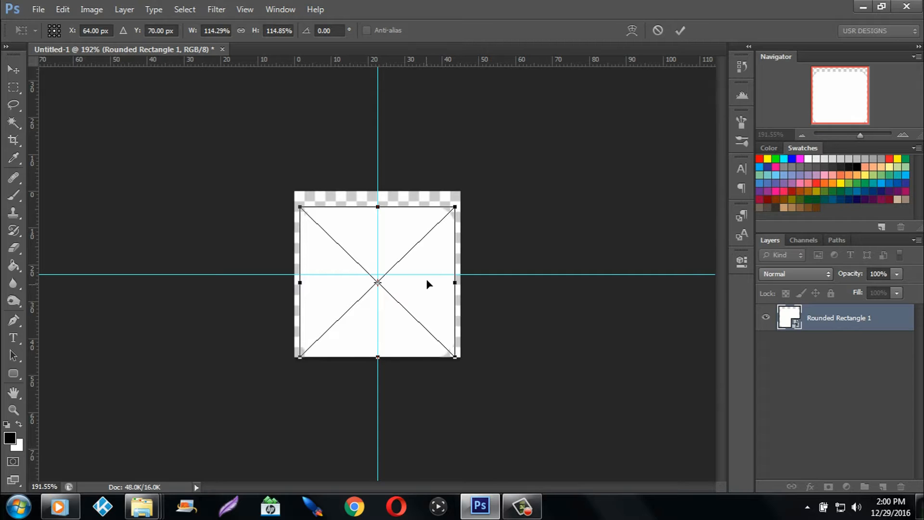
{"action": "left_click_drag", "start_coordinate": [426, 284], "coordinate": [428, 280]}
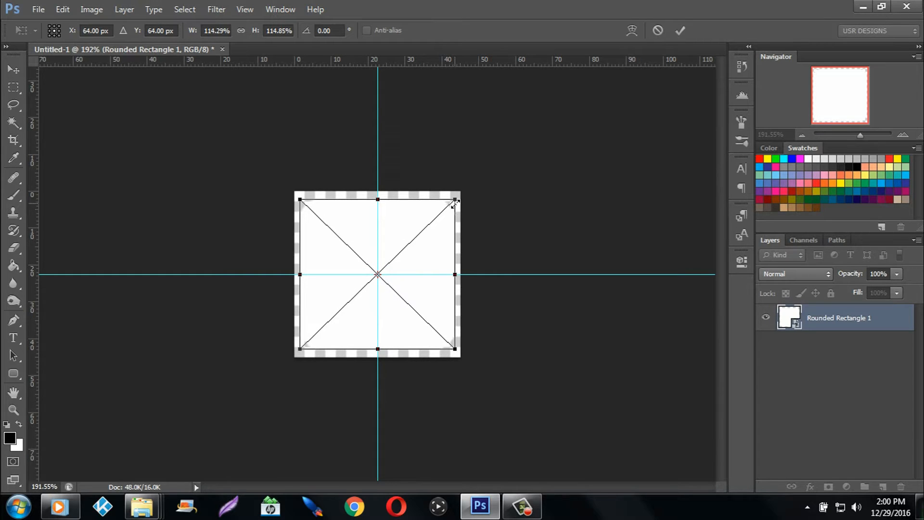
{"action": "left_click_drag", "start_coordinate": [448, 209], "coordinate": [437, 217]}
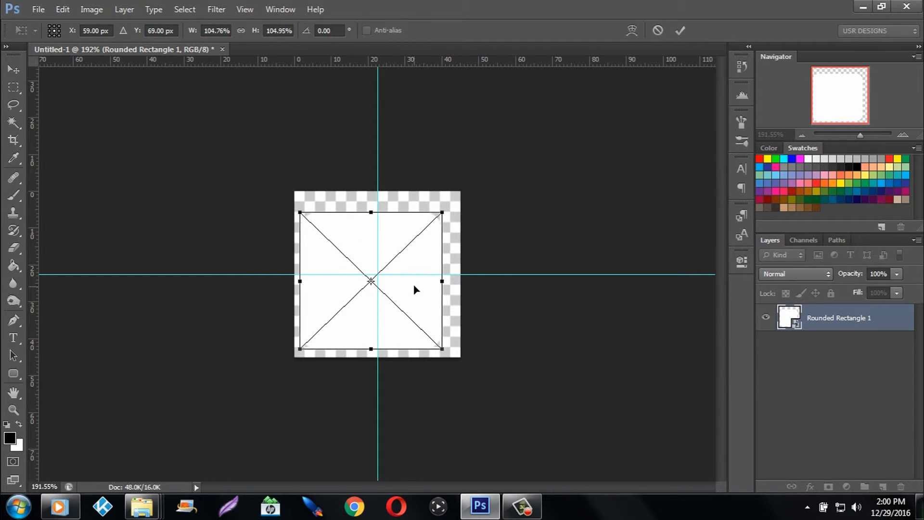
{"action": "left_click_drag", "start_coordinate": [414, 284], "coordinate": [416, 281]}
{"action": "left_click", "coordinate": [15, 85]}
{"action": "left_click", "coordinate": [380, 198]}
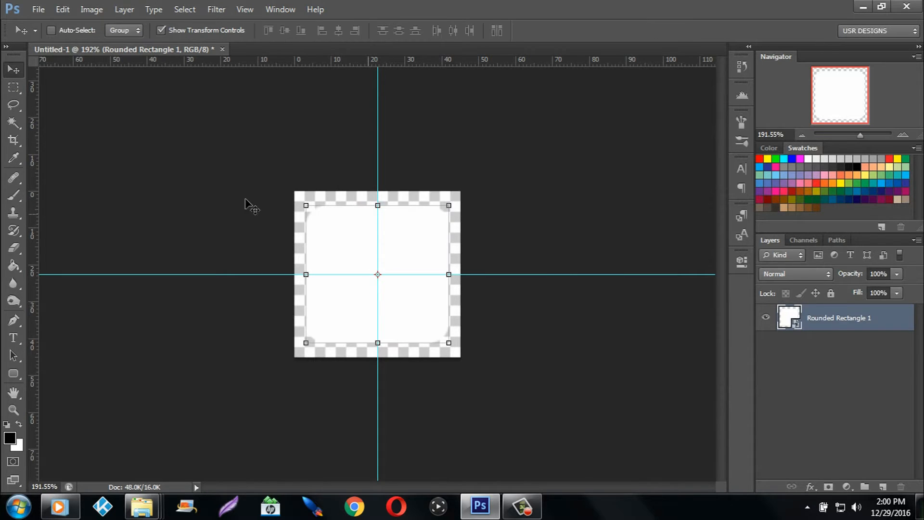
{"action": "left_click", "coordinate": [14, 86]}
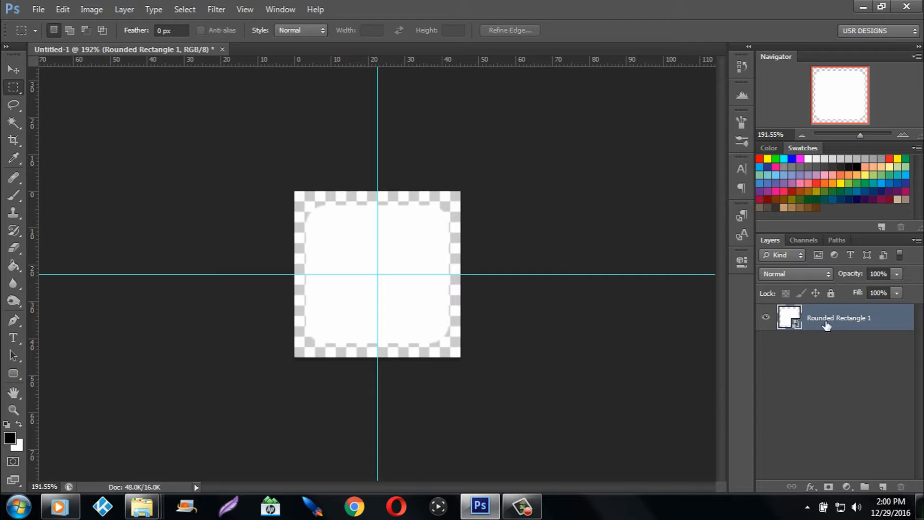
{"action": "right_click", "coordinate": [793, 321]}
{"action": "left_click", "coordinate": [701, 343]}
{"action": "right_click", "coordinate": [885, 324]}
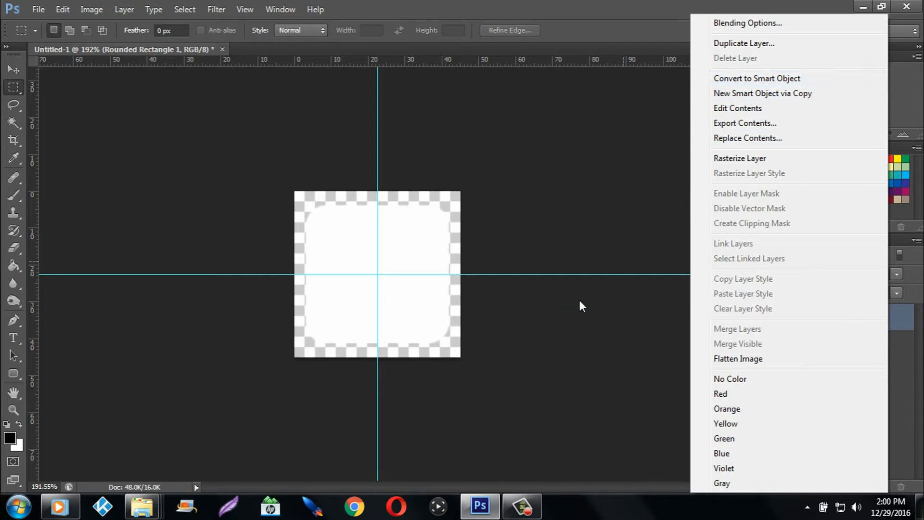
{"action": "left_click", "coordinate": [608, 367]}
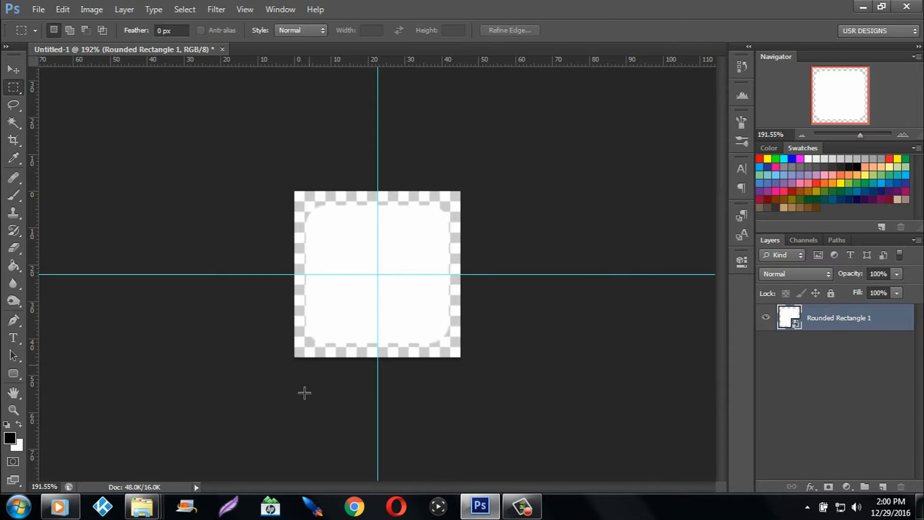
Open the finished Behance icon from the PNG's folder in the photo viewer and examine its edges and shadow up close
{"action": "mouse_move", "coordinate": [142, 505]}
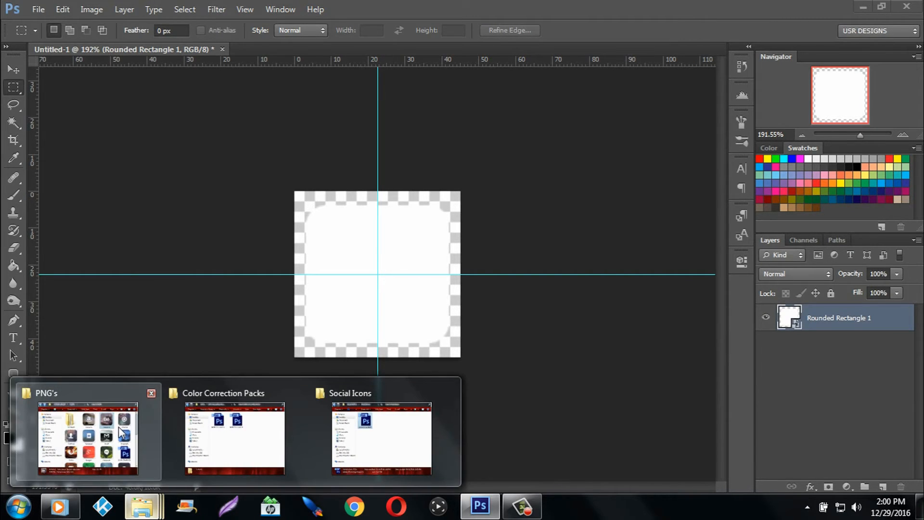
{"action": "left_click", "coordinate": [119, 427]}
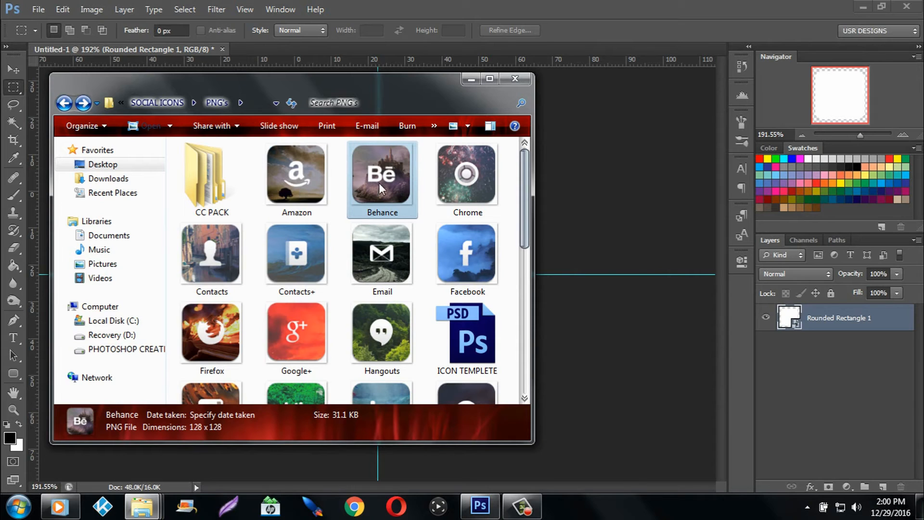
{"action": "double_click", "coordinate": [379, 183]}
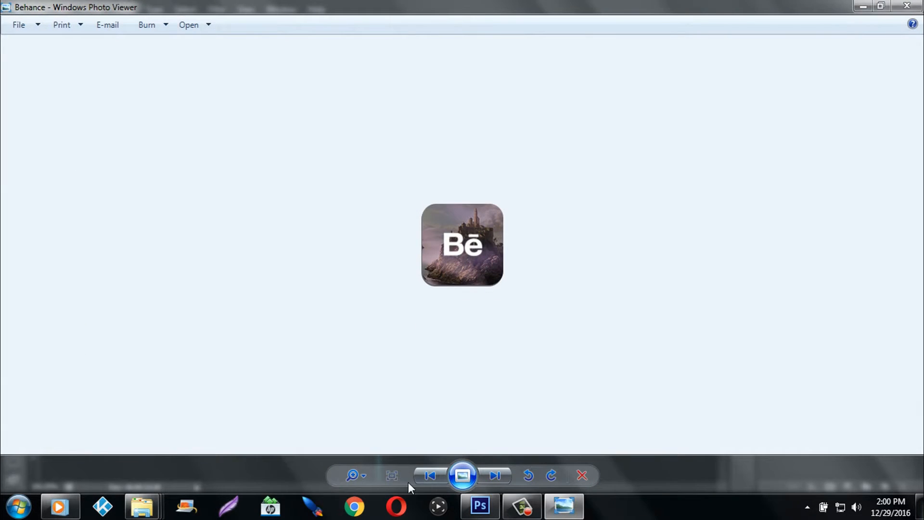
{"action": "left_click", "coordinate": [352, 475]}
{"action": "left_click_drag", "start_coordinate": [358, 474], "coordinate": [359, 450]}
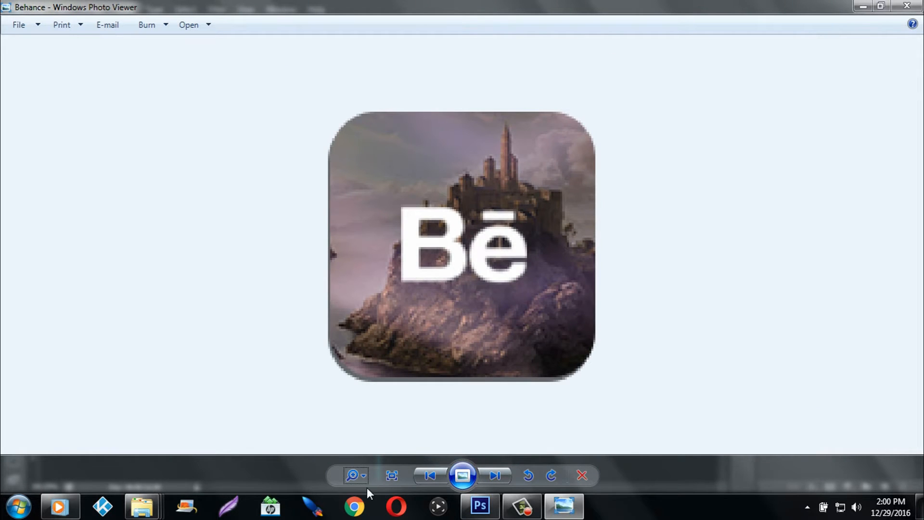
{"action": "left_click", "coordinate": [355, 478]}
{"action": "left_click_drag", "start_coordinate": [363, 476], "coordinate": [365, 469]}
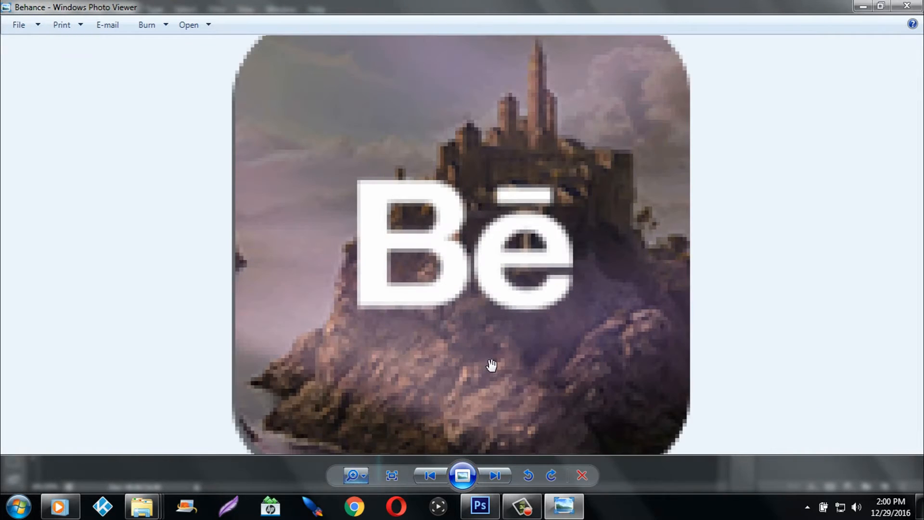
{"action": "left_click_drag", "start_coordinate": [491, 365], "coordinate": [554, 183]}
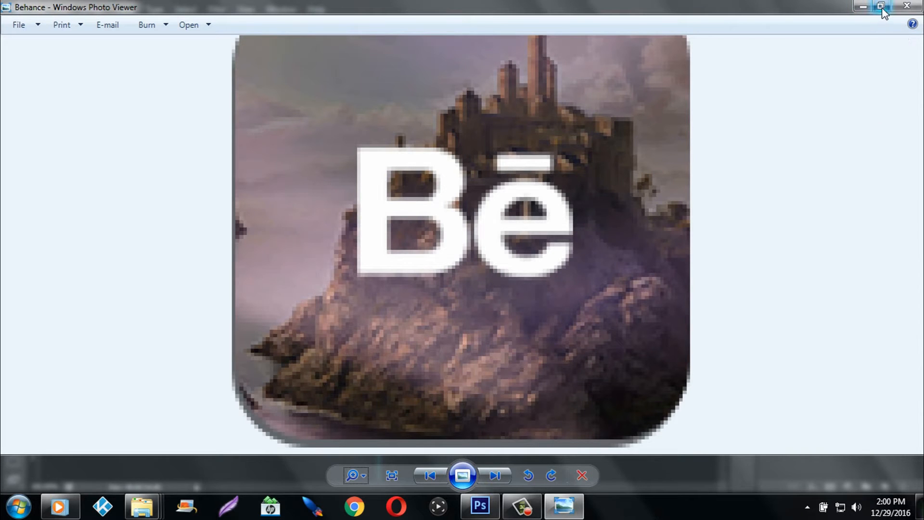
{"action": "left_click", "coordinate": [907, 7]}
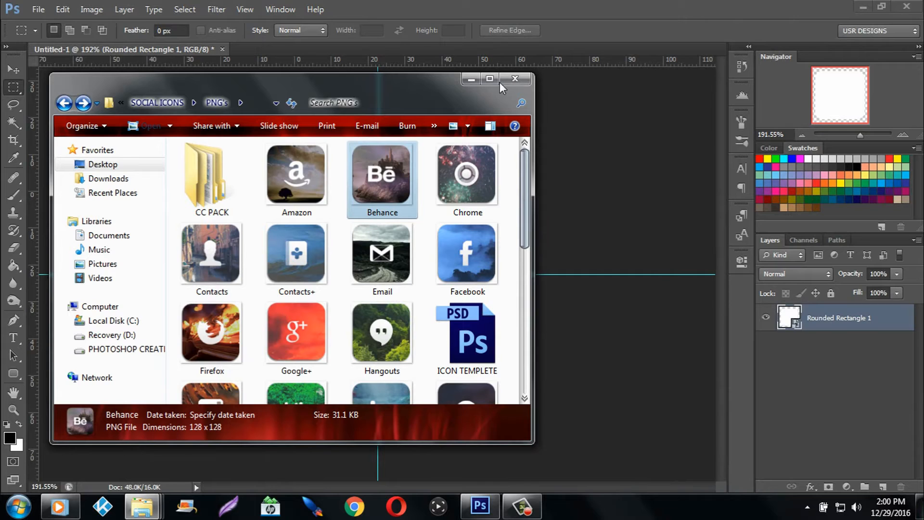
{"action": "left_click", "coordinate": [472, 78]}
Add a drop shadow to the rounded rectangle with 75% opacity, 2 px distance and 9 px size
{"action": "double_click", "coordinate": [892, 321]}
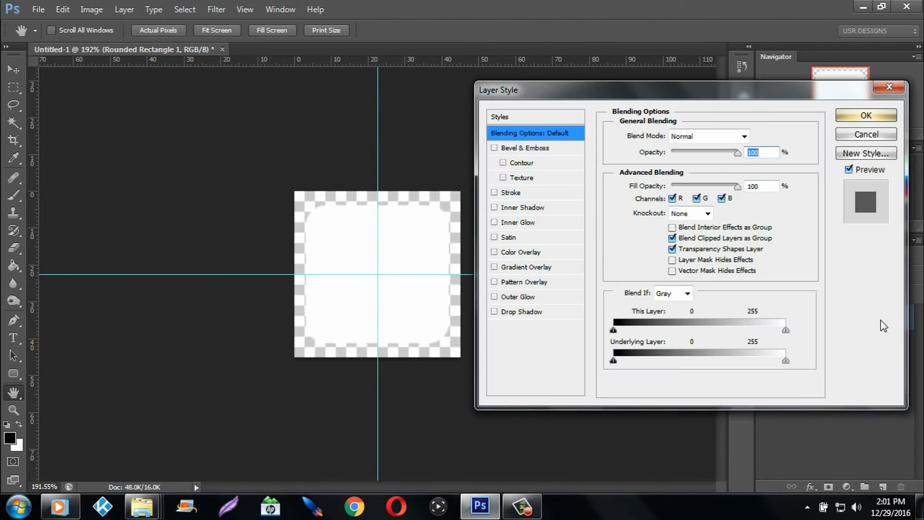
{"action": "left_click", "coordinate": [494, 311]}
{"action": "left_click", "coordinate": [529, 312]}
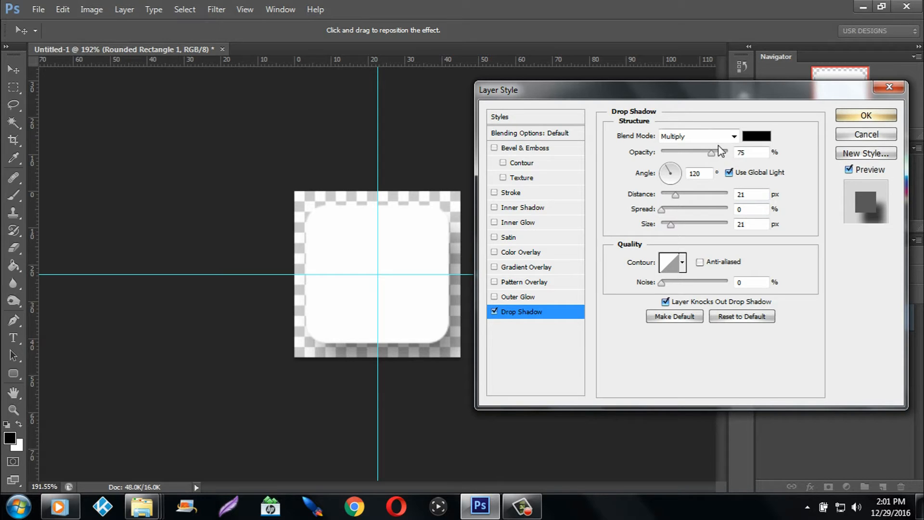
{"action": "double_click", "coordinate": [744, 195]}
{"action": "type", "text": "2"}
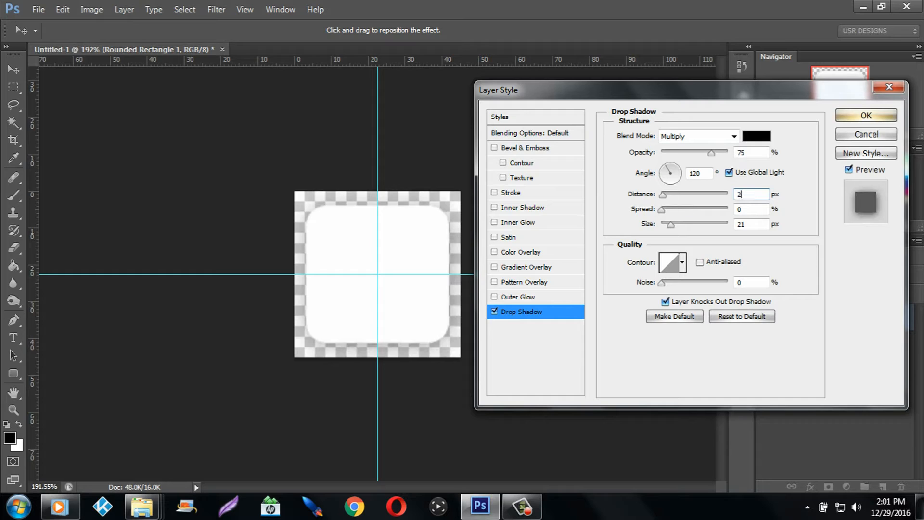
{"action": "double_click", "coordinate": [759, 224]}
{"action": "type", "text": "9"}
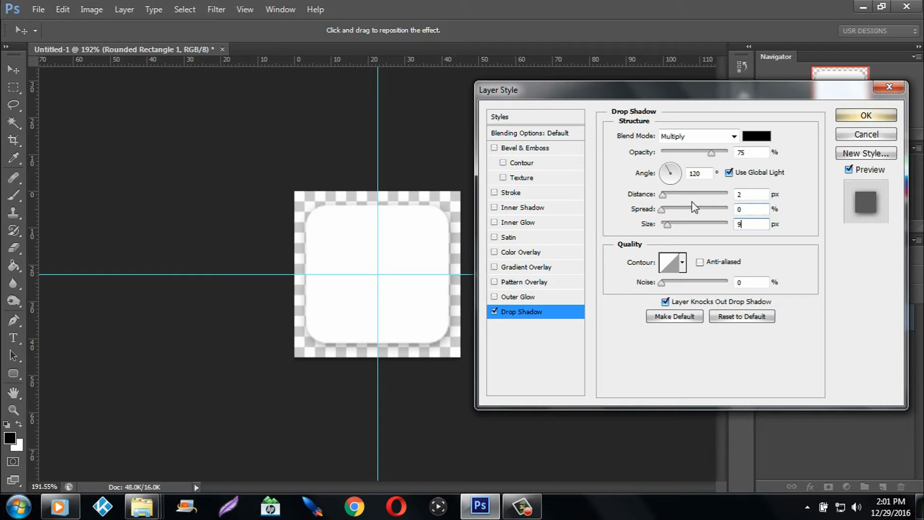
{"action": "mouse_move", "coordinate": [712, 152]}
{"action": "left_mouse_down"}
{"action": "mouse_move", "coordinate": [743, 152]}
{"action": "mouse_move", "coordinate": [710, 164]}
{"action": "left_mouse_up"}
{"action": "double_click", "coordinate": [753, 153]}
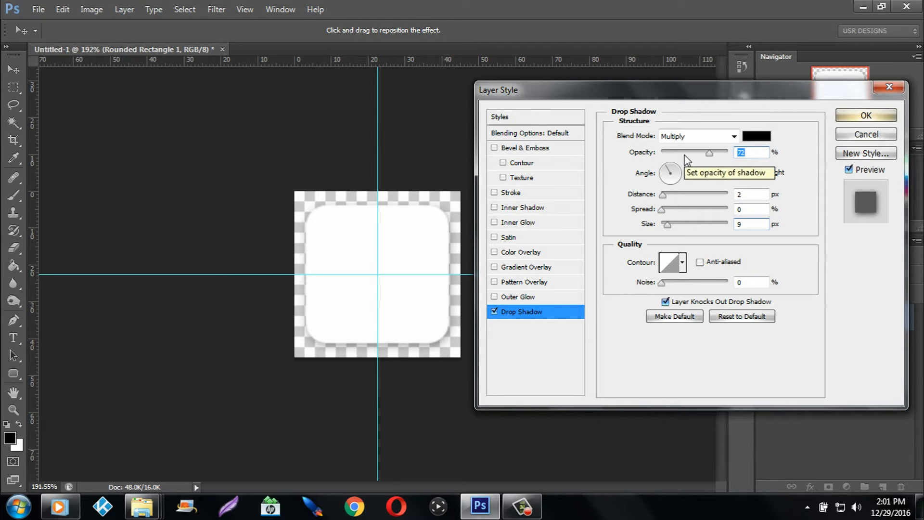
{"action": "type", "text": "75"}
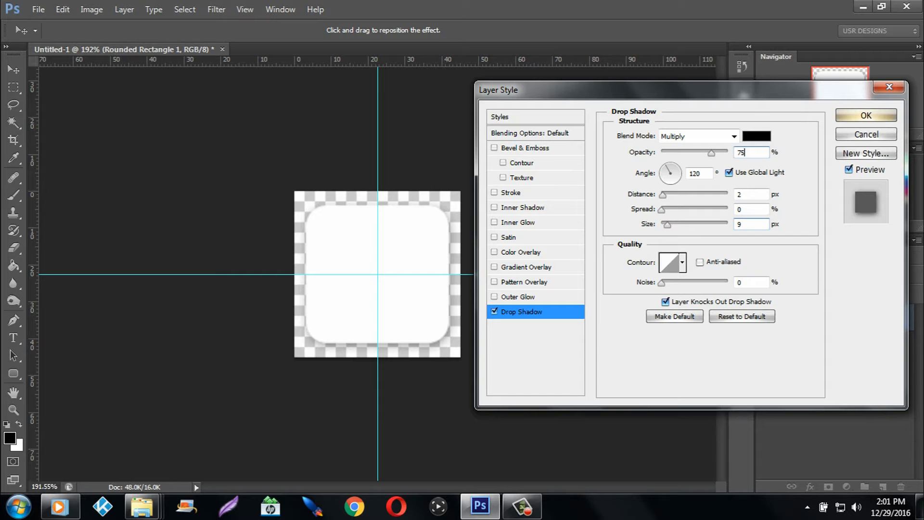
{"action": "left_click", "coordinate": [865, 116]}
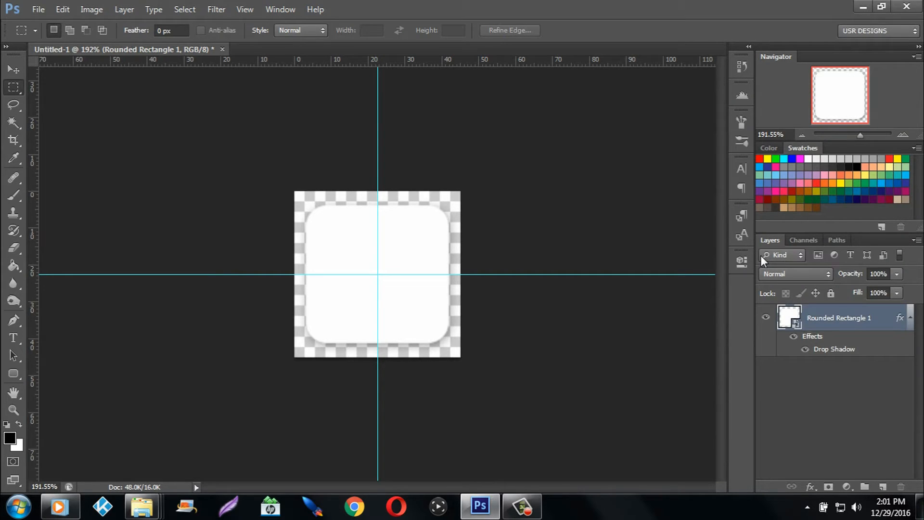
Open the rounded rectangle smart object's contents and add a new layer named Background clipped to the rectangle
{"action": "double_click", "coordinate": [790, 320]}
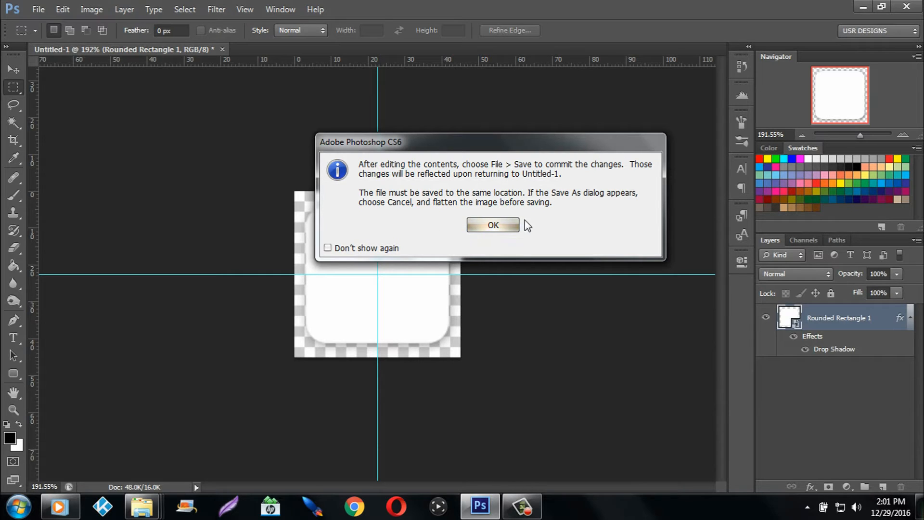
{"action": "left_click", "coordinate": [497, 223]}
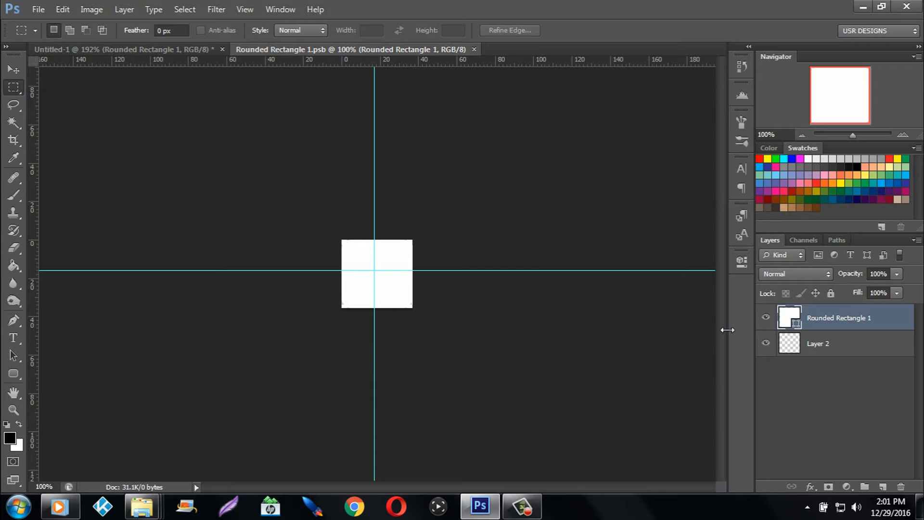
{"action": "left_click", "coordinate": [882, 487]}
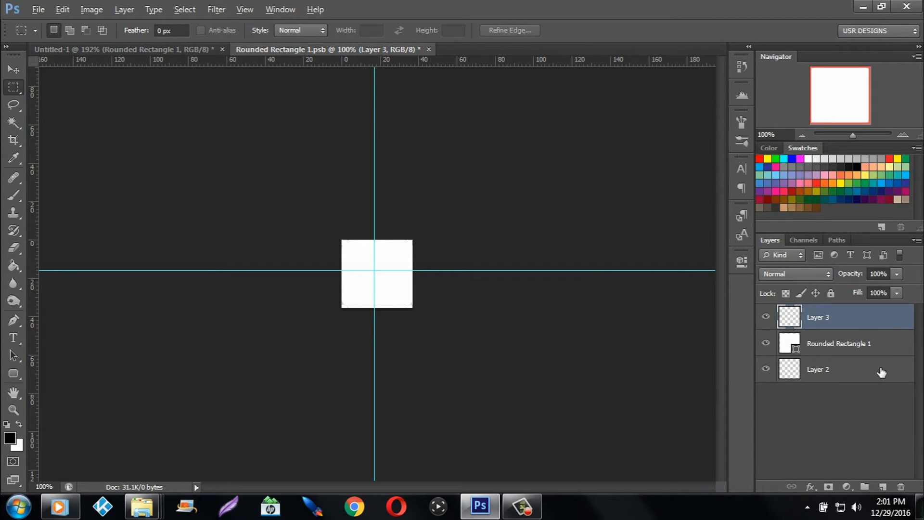
{"action": "left_click_drag", "start_coordinate": [882, 318], "coordinate": [881, 326]}
{"action": "left_click", "coordinate": [881, 325], "text": "alt"}
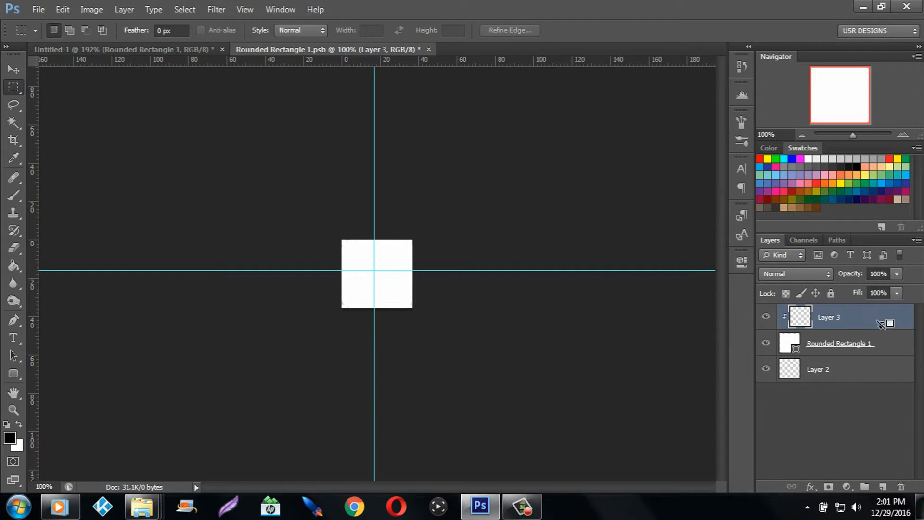
{"action": "double_click", "coordinate": [838, 318]}
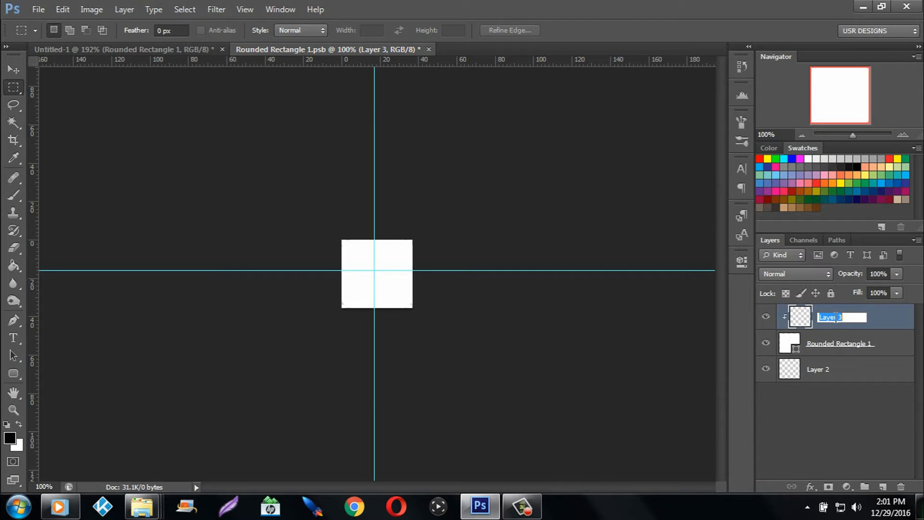
{"action": "type", "text": "Background"}
{"action": "left_click", "coordinate": [874, 343]}
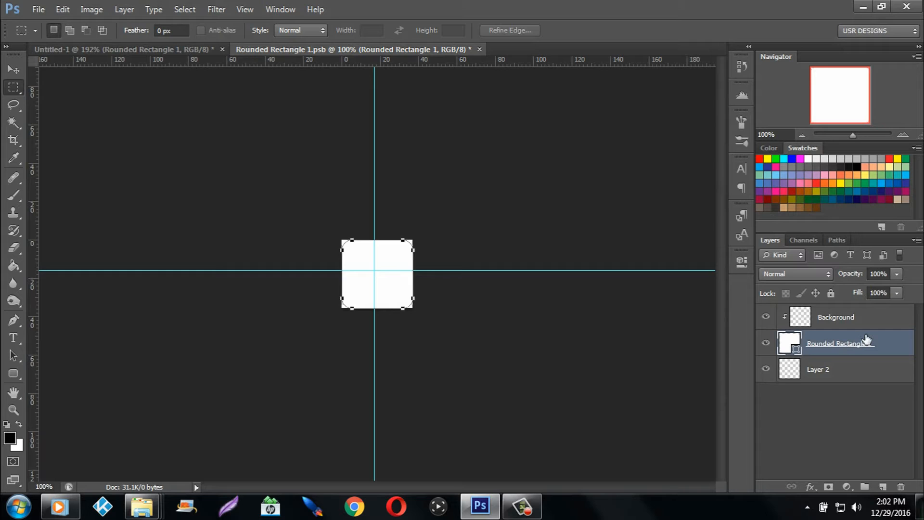
Examine the layers inside the smart object up close, toggling the rounded rectangle's visibility
{"action": "left_click_drag", "start_coordinate": [853, 135], "coordinate": [862, 133]}
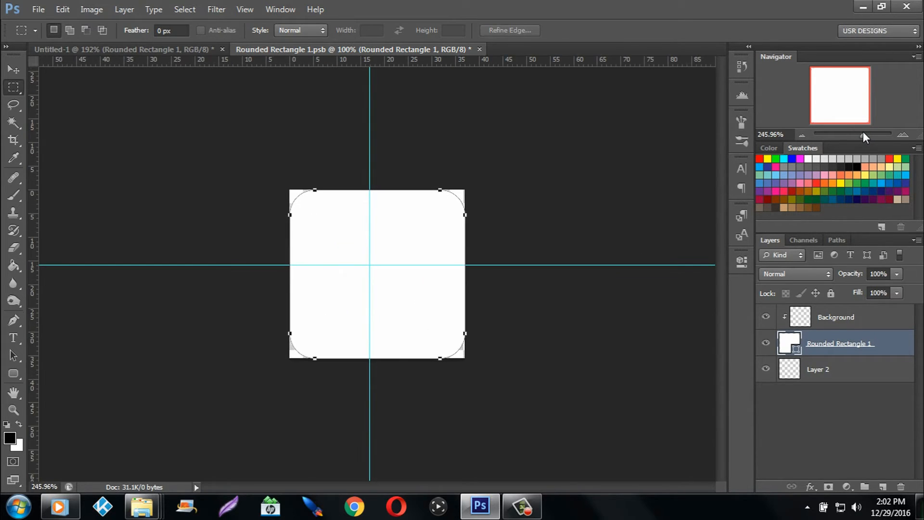
{"action": "left_click", "coordinate": [883, 326]}
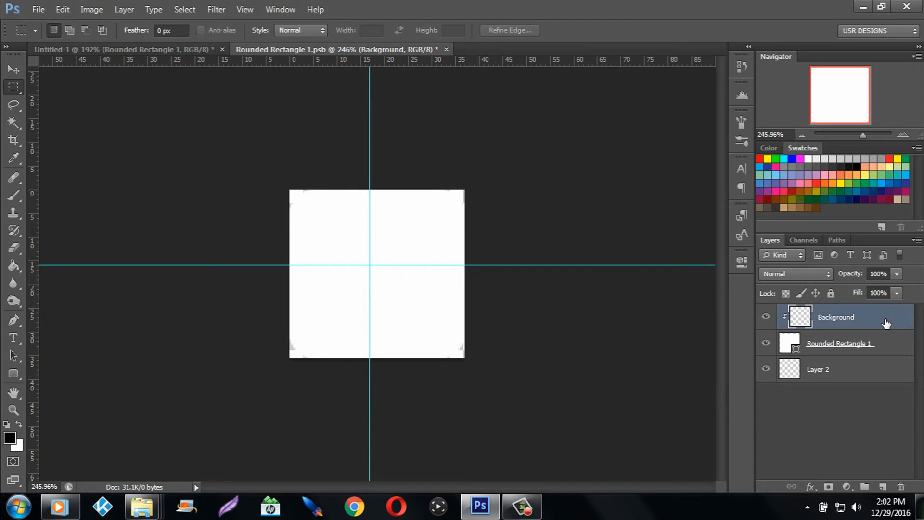
{"action": "left_click", "coordinate": [877, 344]}
{"action": "left_click", "coordinate": [837, 373]}
{"action": "left_click", "coordinate": [826, 348]}
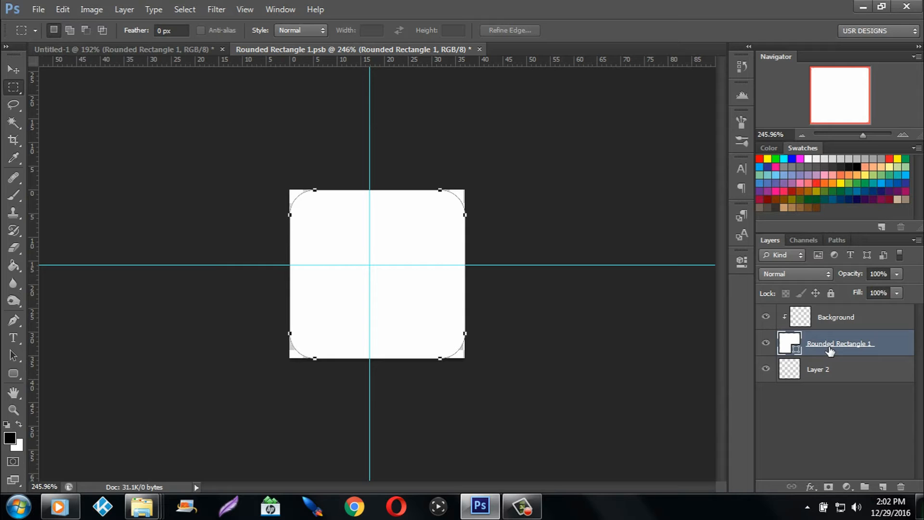
{"action": "left_click", "coordinate": [766, 343]}
{"action": "left_click", "coordinate": [766, 343]}
{"action": "left_click", "coordinate": [766, 344]}
{"action": "left_click", "coordinate": [765, 343]}
{"action": "left_click", "coordinate": [765, 344]}
{"action": "left_click", "coordinate": [12, 72]}
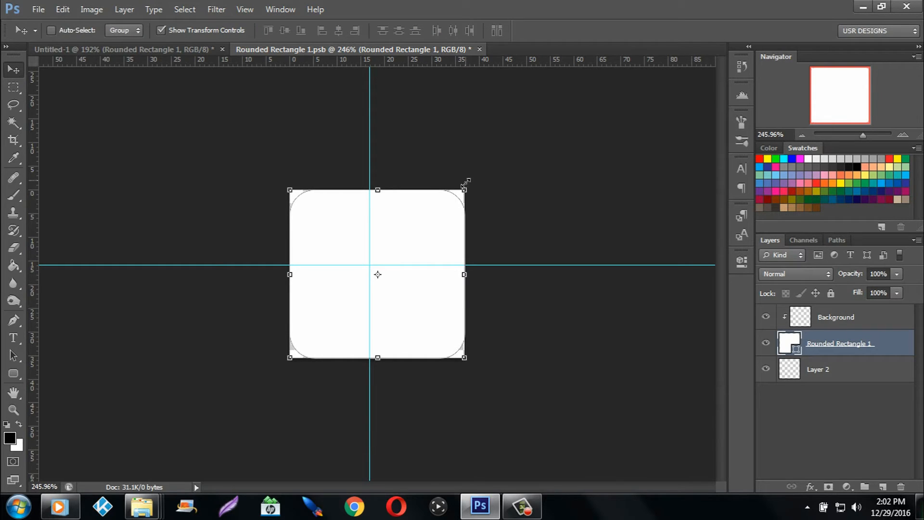
{"action": "left_click_drag", "start_coordinate": [464, 190], "coordinate": [451, 201]}
{"action": "left_click_drag", "start_coordinate": [387, 239], "coordinate": [386, 235]}
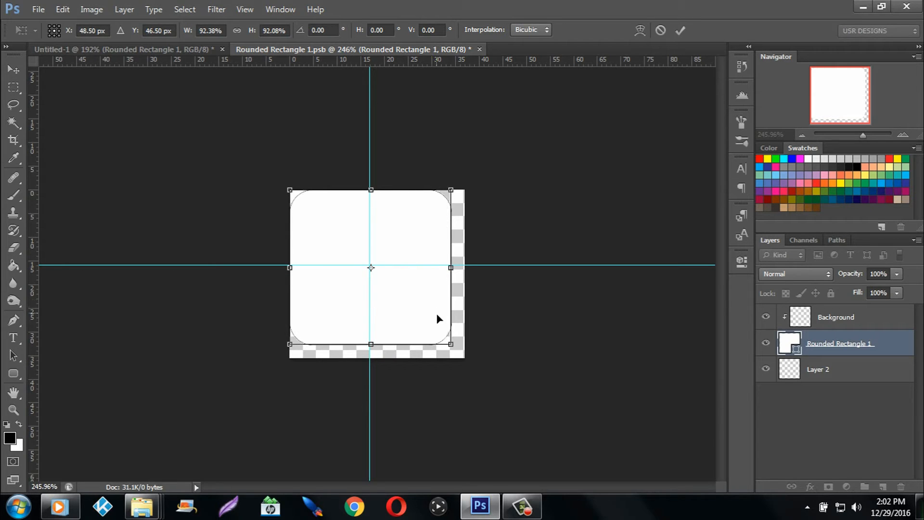
{"action": "left_click_drag", "start_coordinate": [451, 345], "coordinate": [447, 340]}
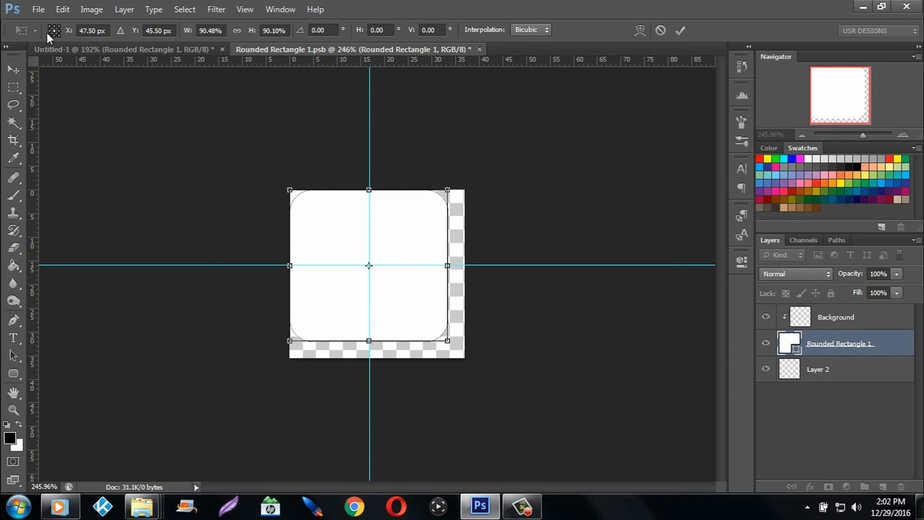
{"action": "left_click", "coordinate": [13, 69]}
{"action": "left_click", "coordinate": [530, 198]}
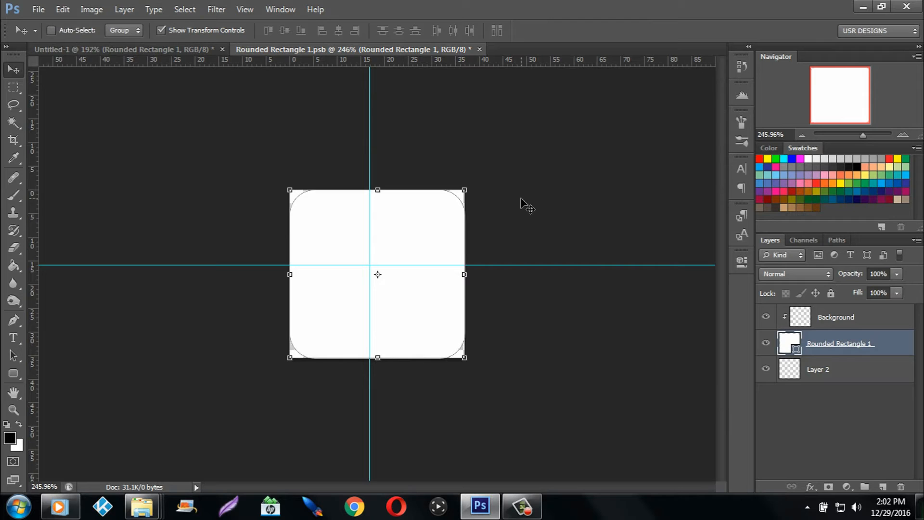
Convert the inner rounded rectangle to a smart object and scale it to about 86% in width and height near the canvas center
{"action": "right_click", "coordinate": [894, 347]}
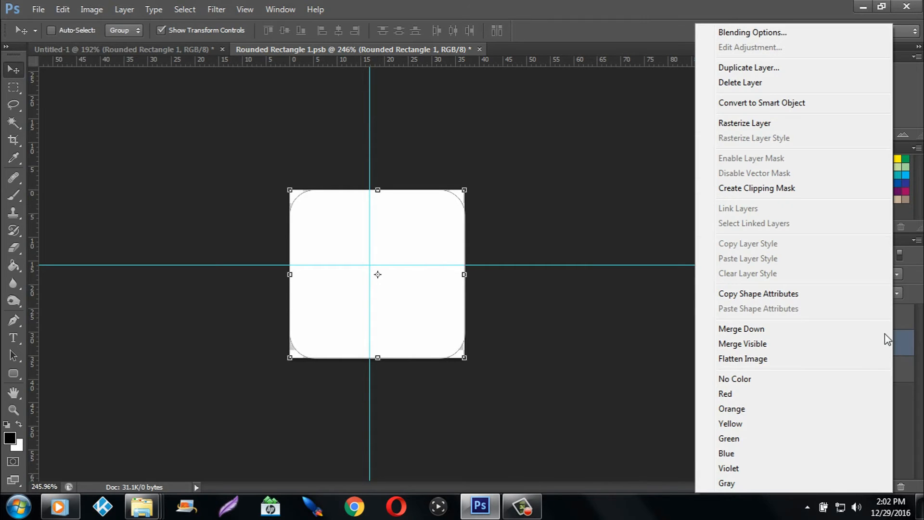
{"action": "left_click", "coordinate": [766, 100]}
{"action": "left_click_drag", "start_coordinate": [464, 190], "coordinate": [440, 212]}
{"action": "left_click_drag", "start_coordinate": [407, 283], "coordinate": [432, 278]}
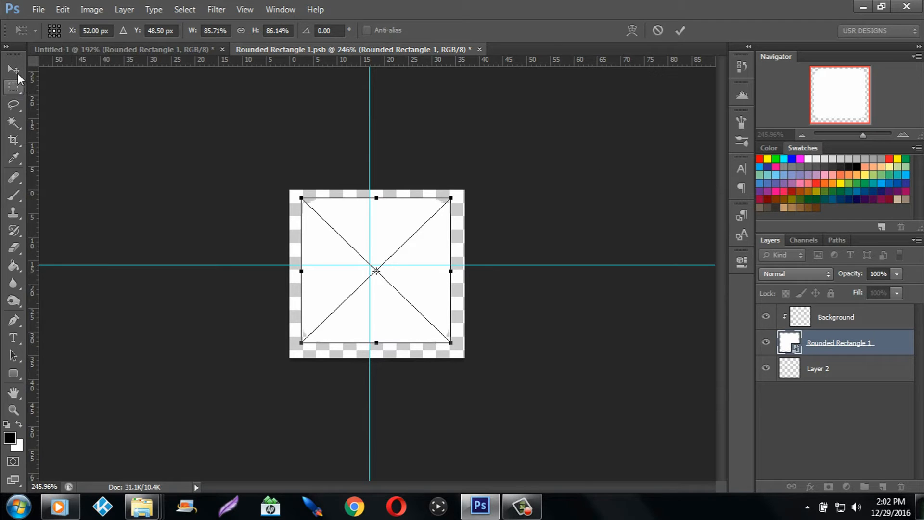
{"action": "left_click", "coordinate": [16, 72]}
{"action": "left_click", "coordinate": [389, 198]}
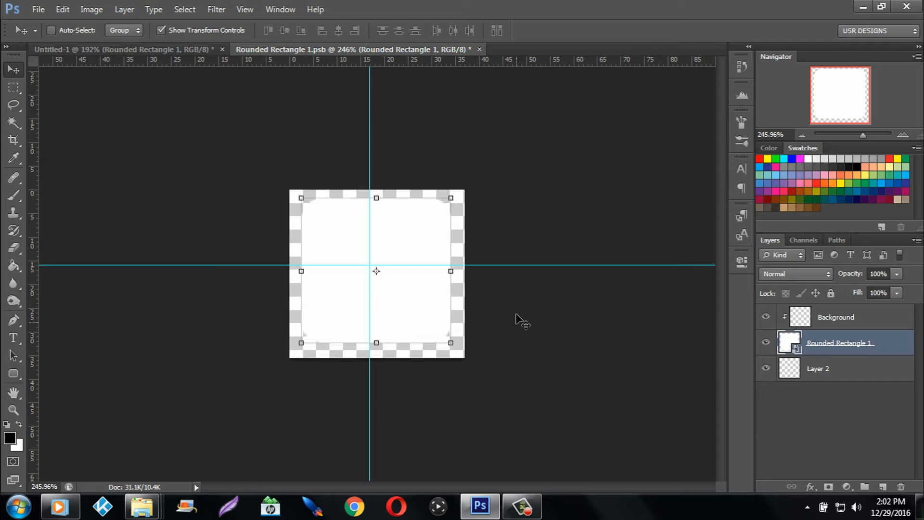
Try nudging the scaled rounded rectangle slightly downward, and undo the nudge
{"action": "key", "text": "Down"}
{"action": "key", "text": "Down"}
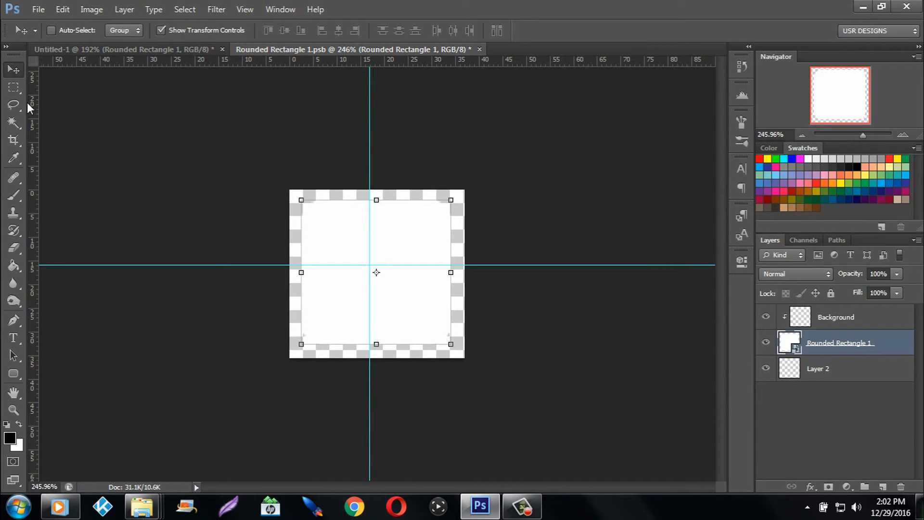
{"action": "left_click", "coordinate": [13, 87]}
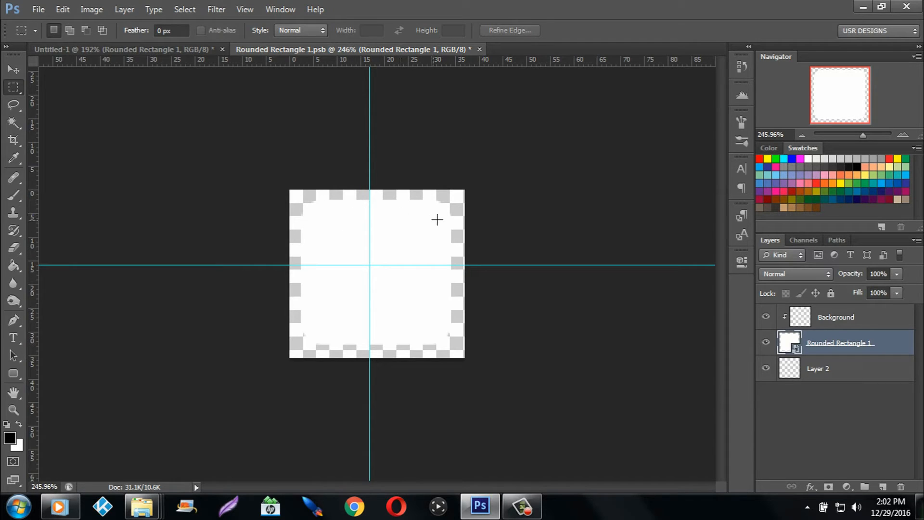
{"action": "left_click", "coordinate": [16, 68]}
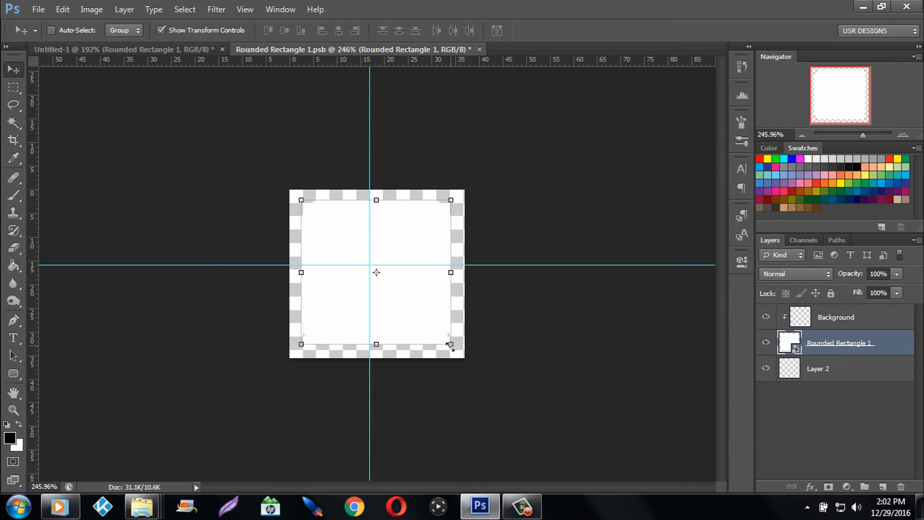
{"action": "left_click", "coordinate": [62, 10]}
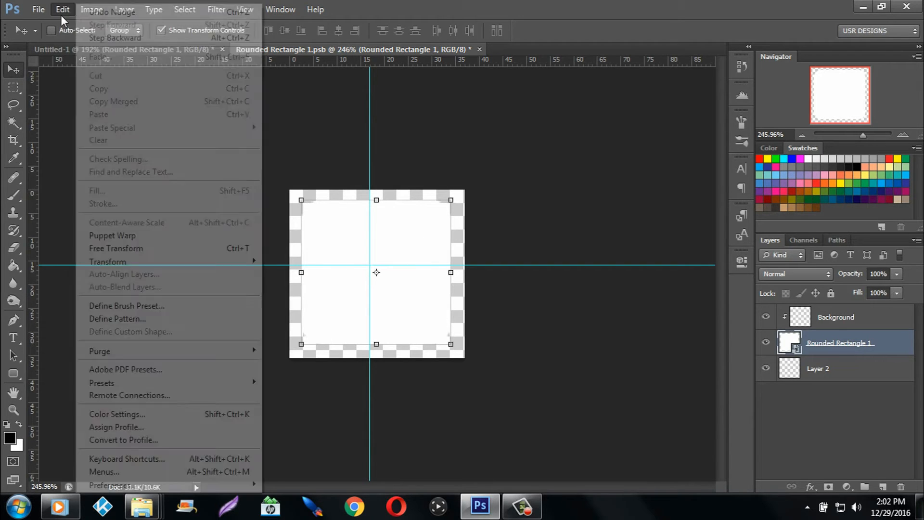
{"action": "left_click", "coordinate": [97, 38]}
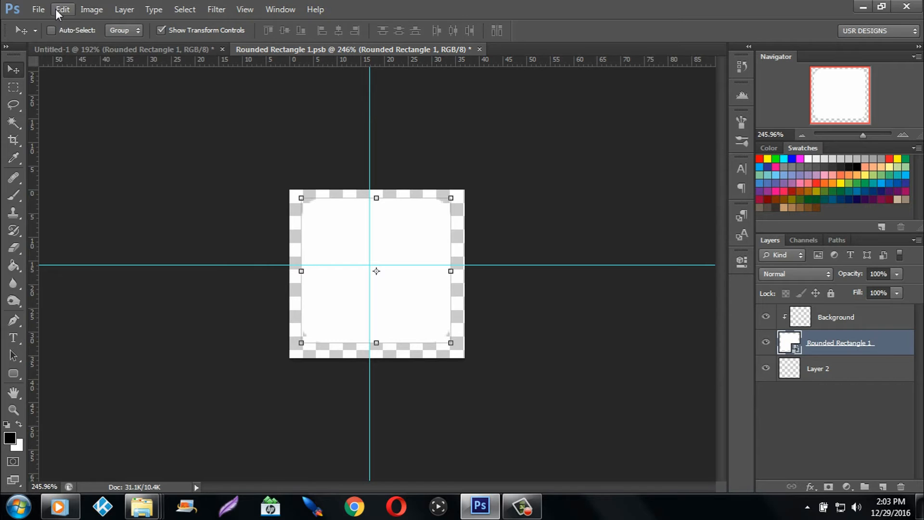
Undo the scaling of the rounded rectangle inside the smart object and keep its layer selected
{"action": "left_click", "coordinate": [56, 9]}
{"action": "left_click", "coordinate": [120, 37]}
{"action": "left_click", "coordinate": [65, 15]}
{"action": "left_click", "coordinate": [65, 14]}
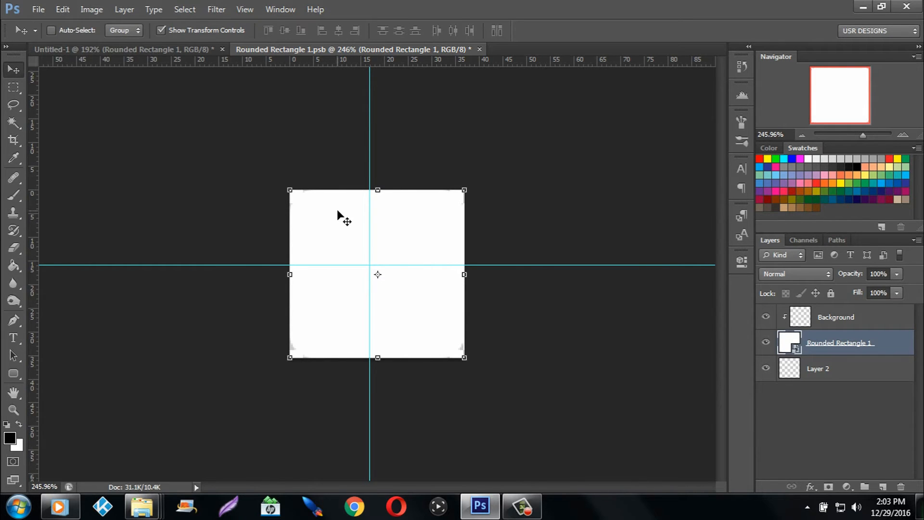
{"action": "left_click", "coordinate": [863, 327]}
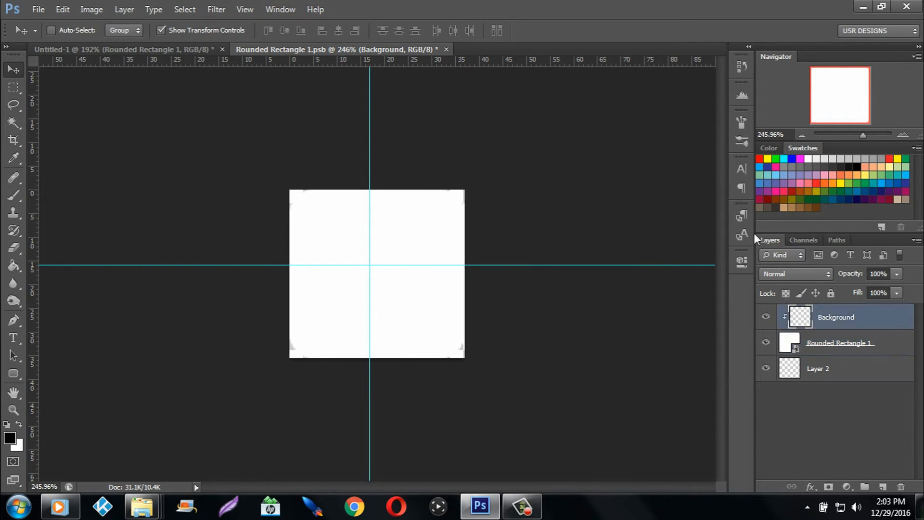
{"action": "left_click", "coordinate": [812, 344]}
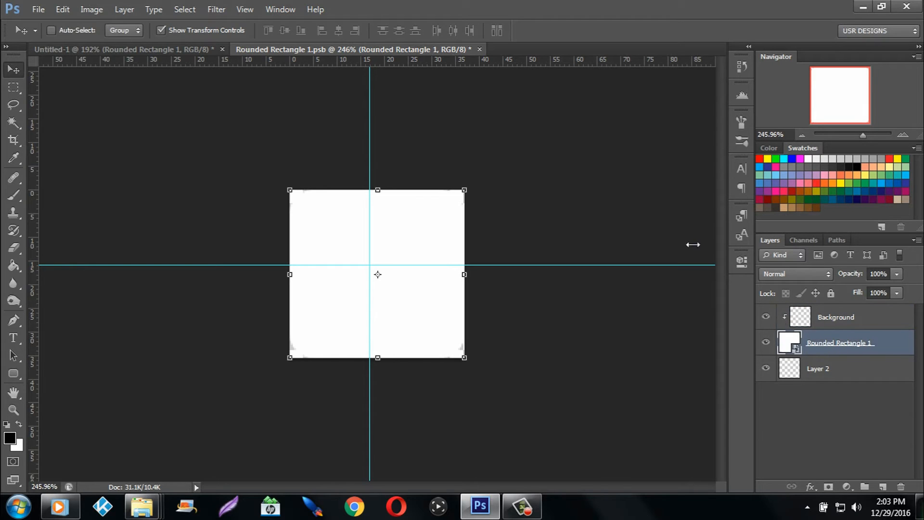
Close Rounded Rectangle 1.psb, saving its changes, and reopen the smart object's contents from the main document
{"action": "left_click", "coordinate": [176, 46]}
{"action": "left_click", "coordinate": [345, 47]}
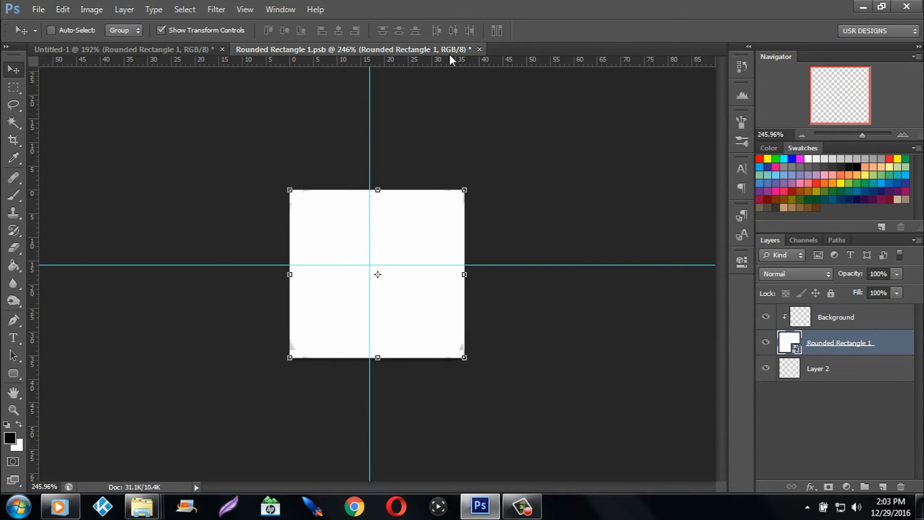
{"action": "left_click", "coordinate": [480, 49]}
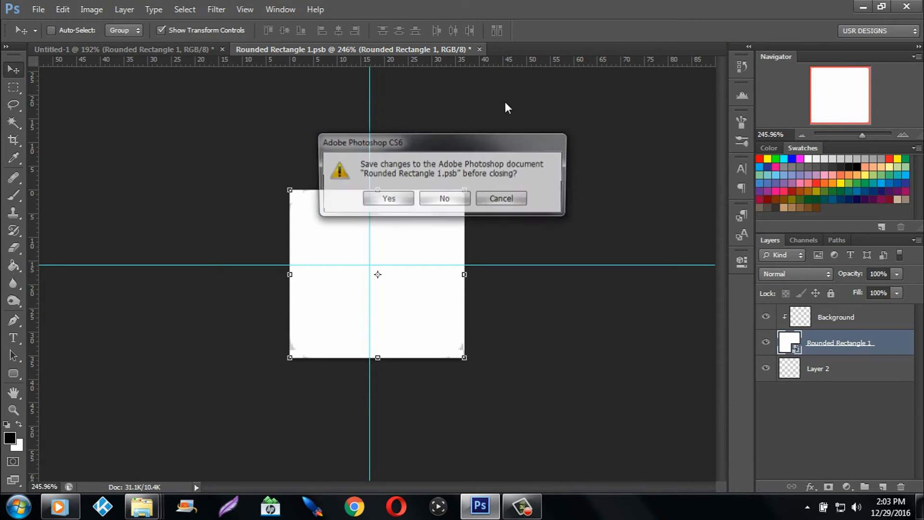
{"action": "left_click", "coordinate": [385, 201]}
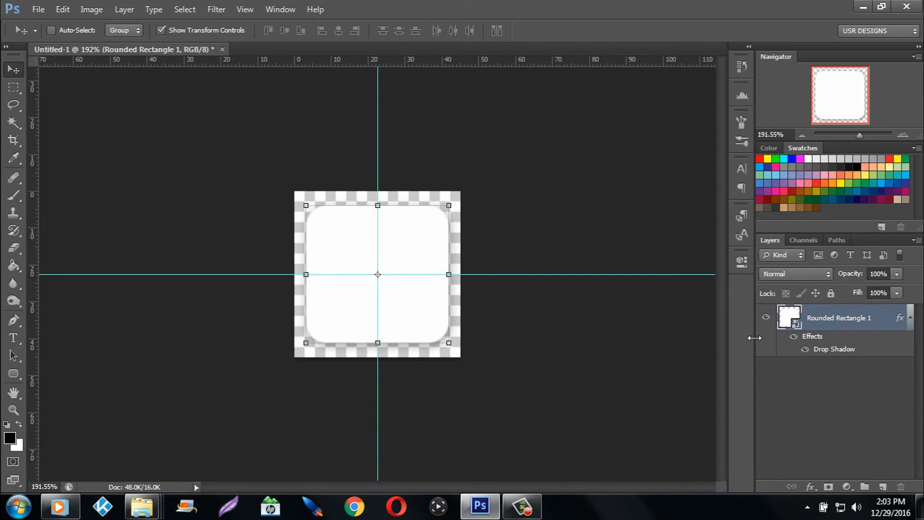
{"action": "double_click", "coordinate": [797, 317]}
{"action": "left_click", "coordinate": [482, 227]}
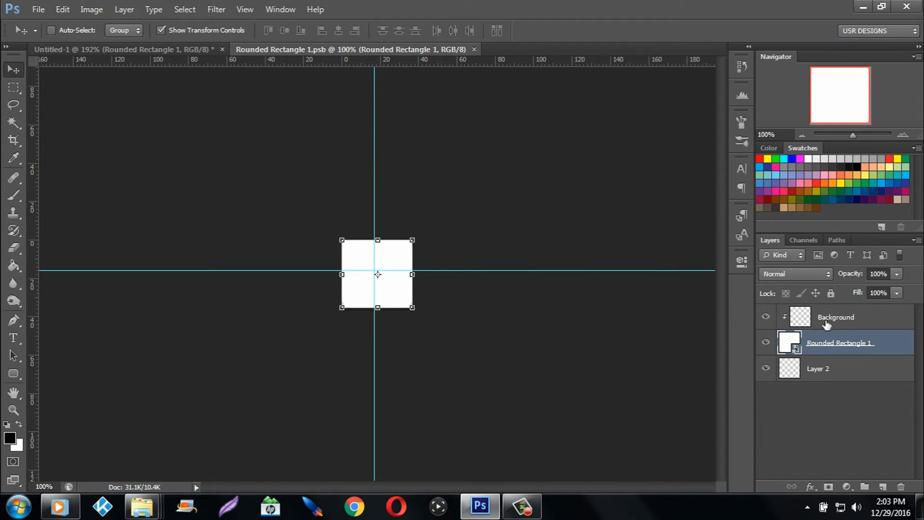
Convert the clipped Background layer to a smart object and rename it Background
{"action": "left_click", "coordinate": [809, 322]}
{"action": "right_click", "coordinate": [865, 319]}
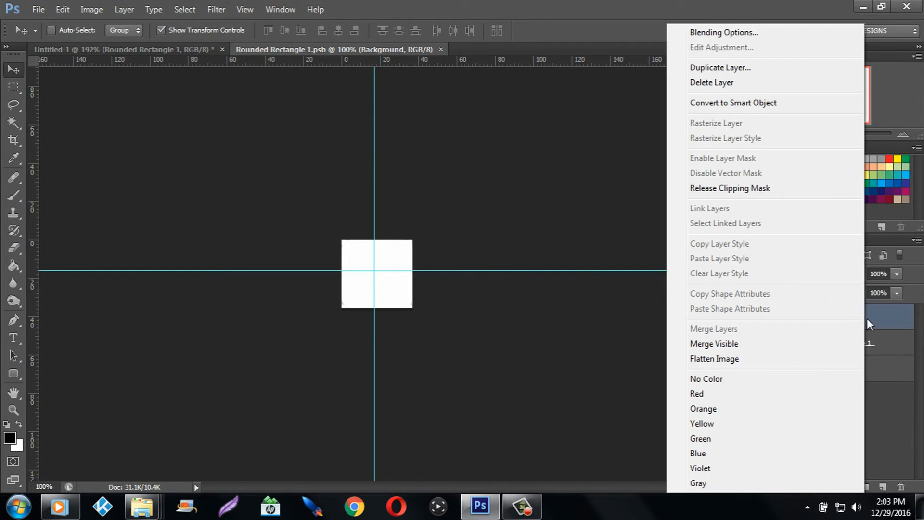
{"action": "left_click", "coordinate": [758, 103]}
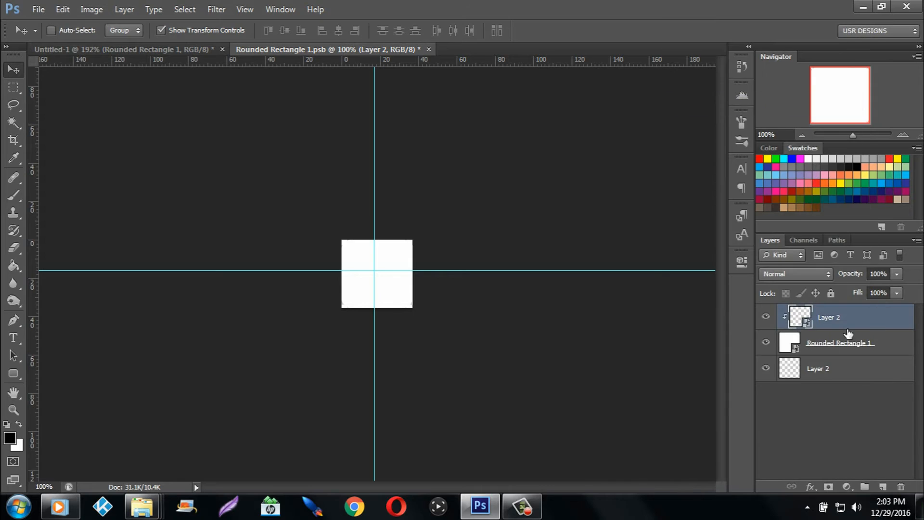
{"action": "double_click", "coordinate": [829, 318]}
{"action": "type", "text": "Background"}
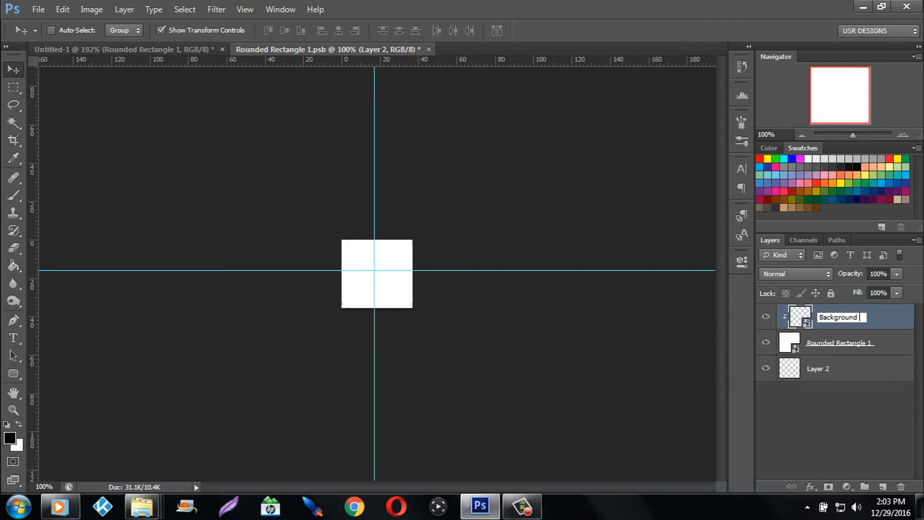
{"action": "key", "text": "Return"}
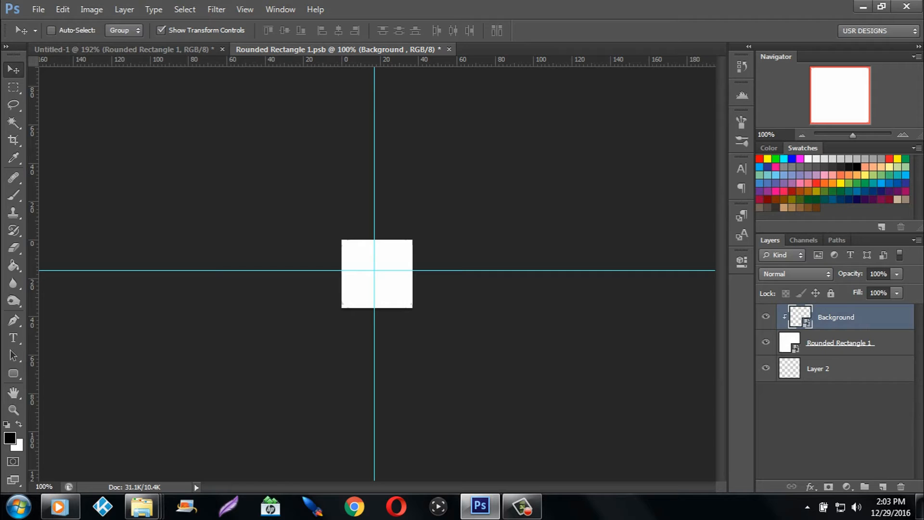
Open the contents of the Background smart object for editing
{"action": "double_click", "coordinate": [803, 319]}
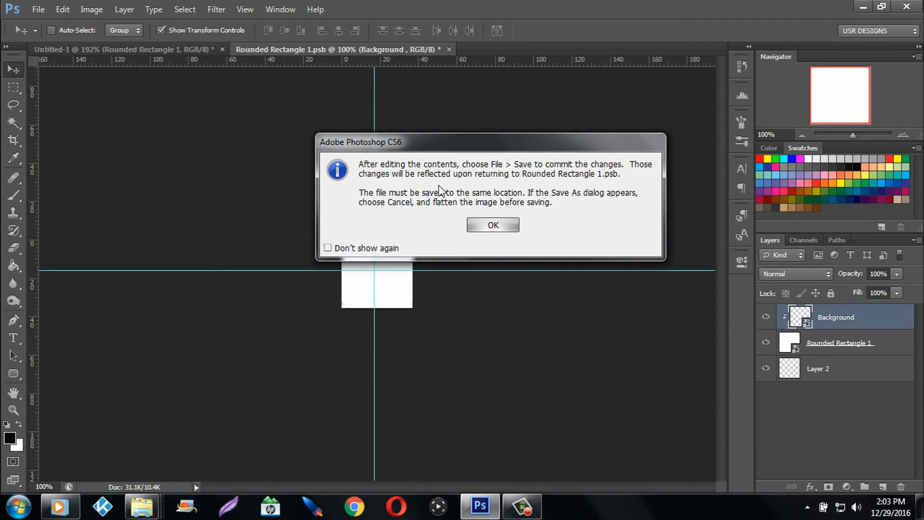
{"action": "left_click", "coordinate": [481, 224]}
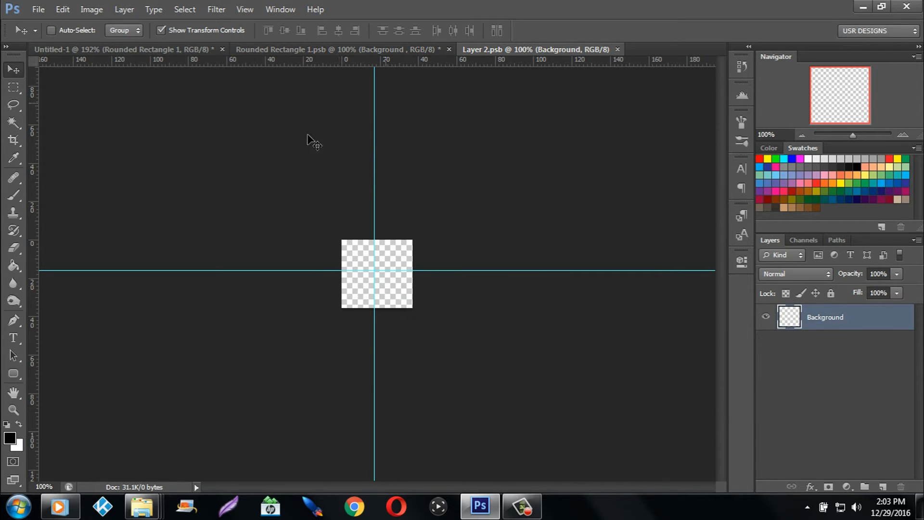
{"action": "left_click_drag", "start_coordinate": [853, 136], "coordinate": [856, 135]}
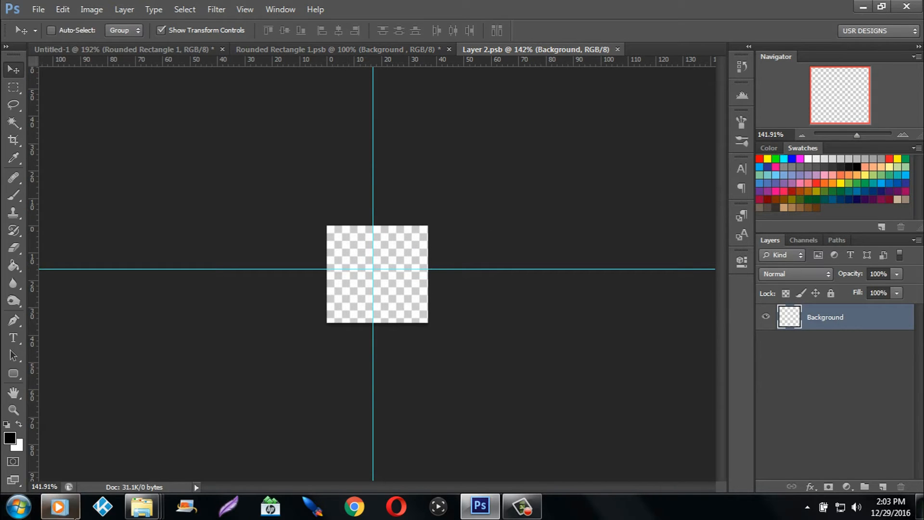
Switch to the Color Correction Packs folder in Windows Explorer and open K100X CC PART 1 in Photoshop
{"action": "mouse_move", "coordinate": [142, 506]}
{"action": "mouse_move", "coordinate": [87, 403]}
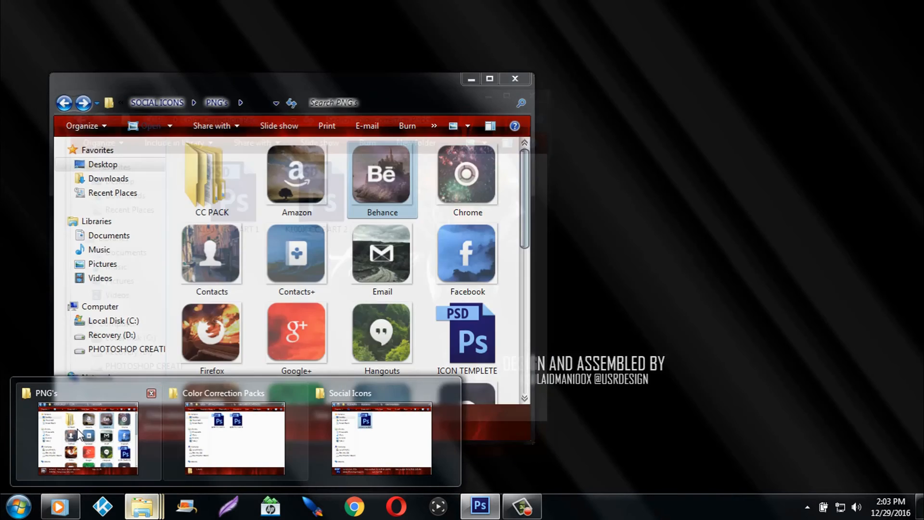
{"action": "mouse_move", "coordinate": [335, 437]}
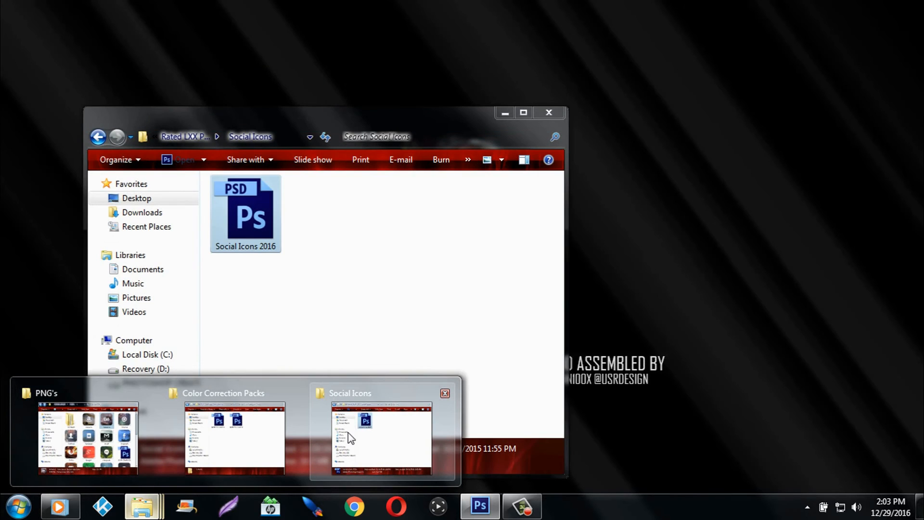
{"action": "left_click", "coordinate": [244, 433]}
{"action": "left_click_drag", "start_coordinate": [386, 259], "coordinate": [195, 158]}
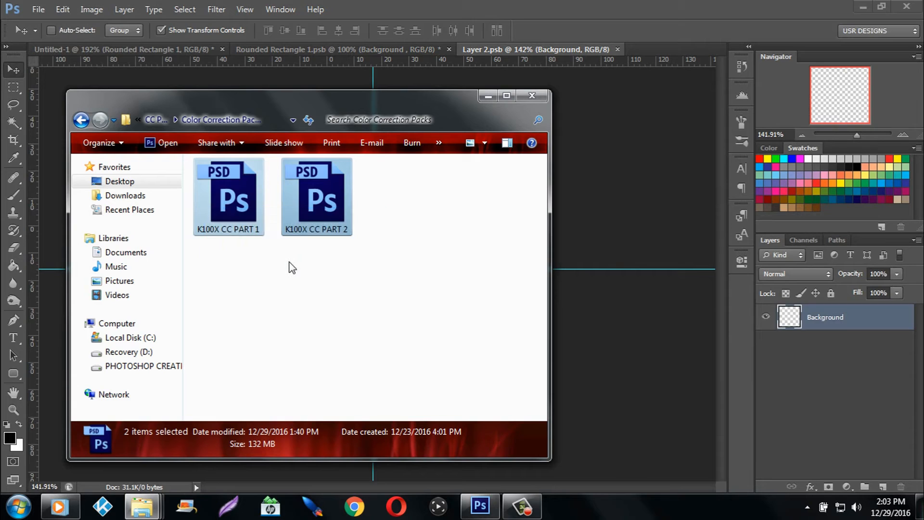
{"action": "left_click", "coordinate": [292, 267]}
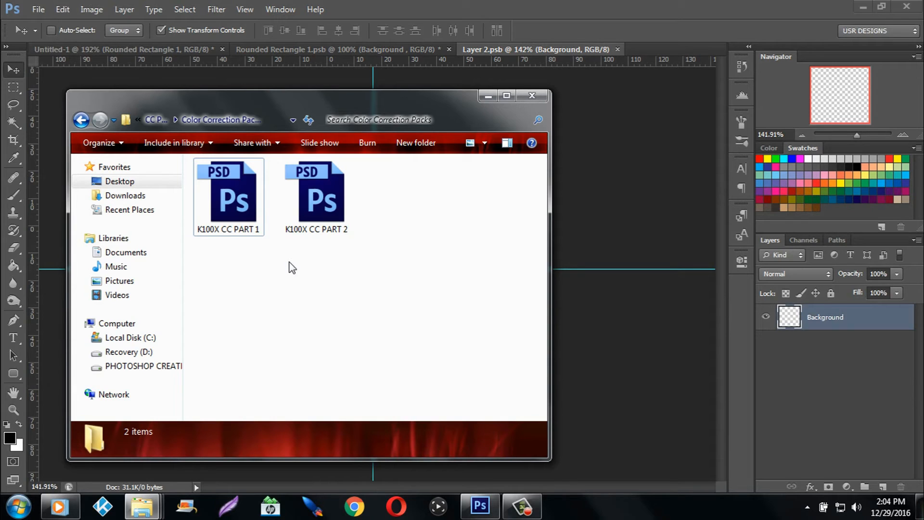
{"action": "left_click", "coordinate": [226, 207]}
{"action": "left_click_drag", "start_coordinate": [614, 65], "coordinate": [676, 49]}
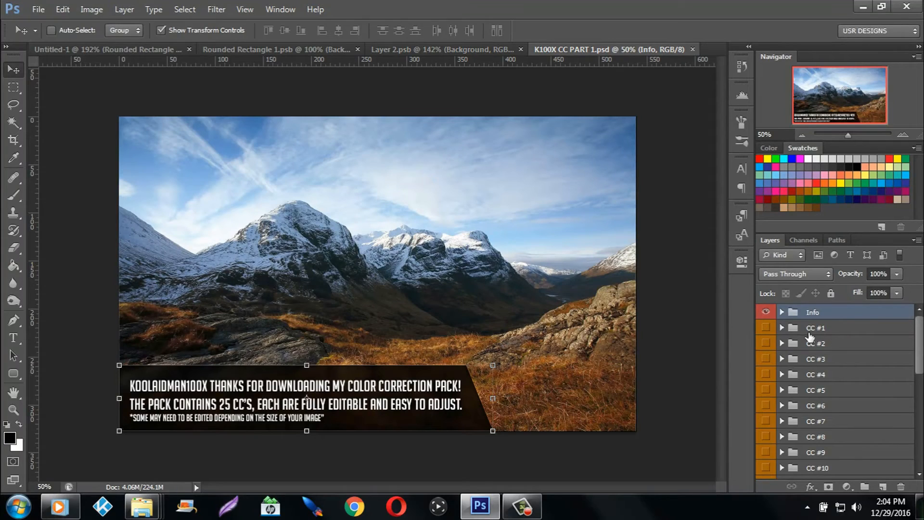
Preview the color corrections CC #25, CC #23 and CC #22 on the mountain landscape, one at a time
{"action": "scroll", "coordinate": [855, 375], "scroll_direction": "down", "scroll_amount": 6}
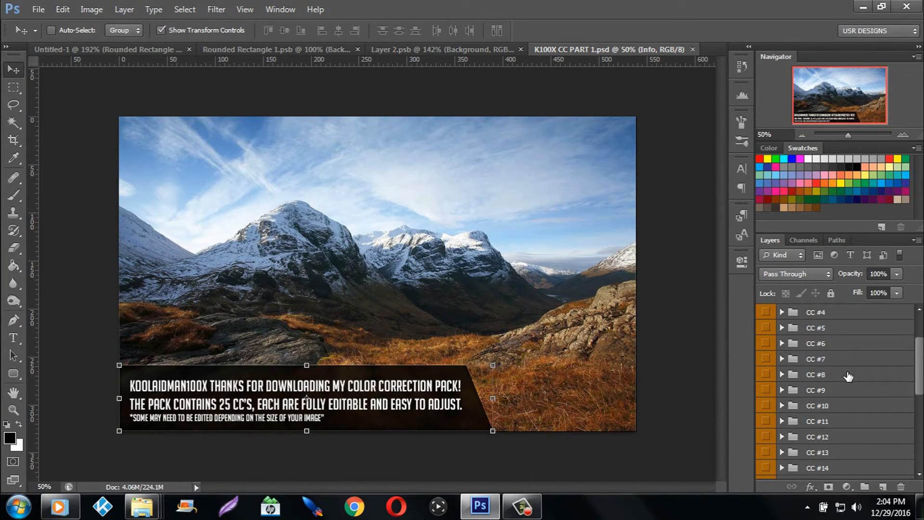
{"action": "scroll", "coordinate": [845, 375], "scroll_direction": "down", "scroll_amount": 1}
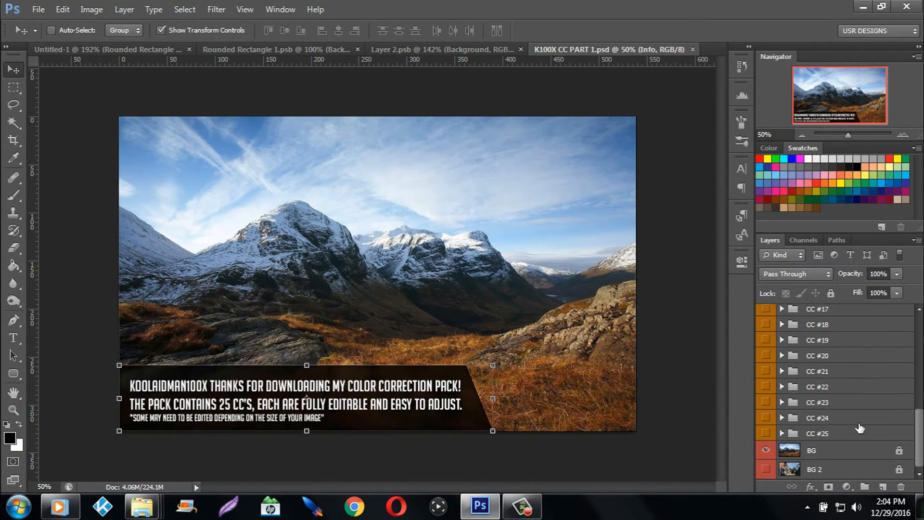
{"action": "left_click", "coordinate": [765, 434]}
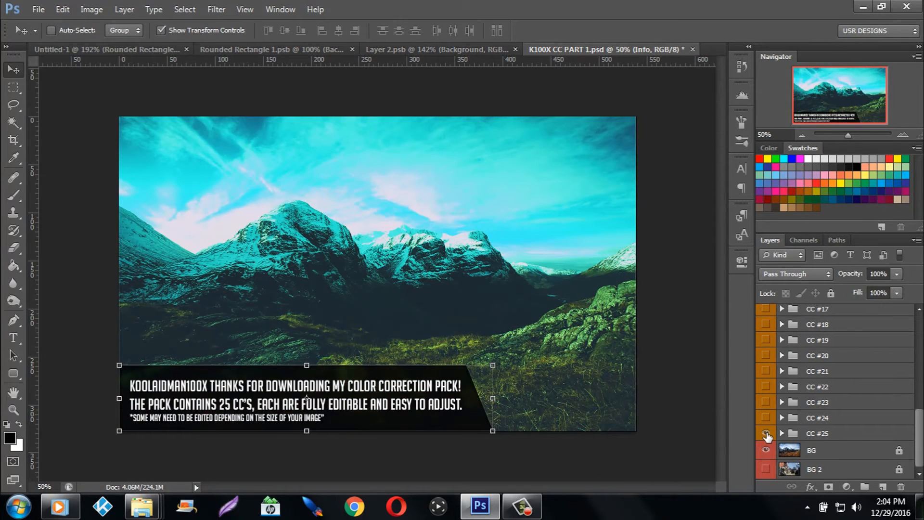
{"action": "left_click", "coordinate": [766, 434]}
{"action": "left_click", "coordinate": [766, 402]}
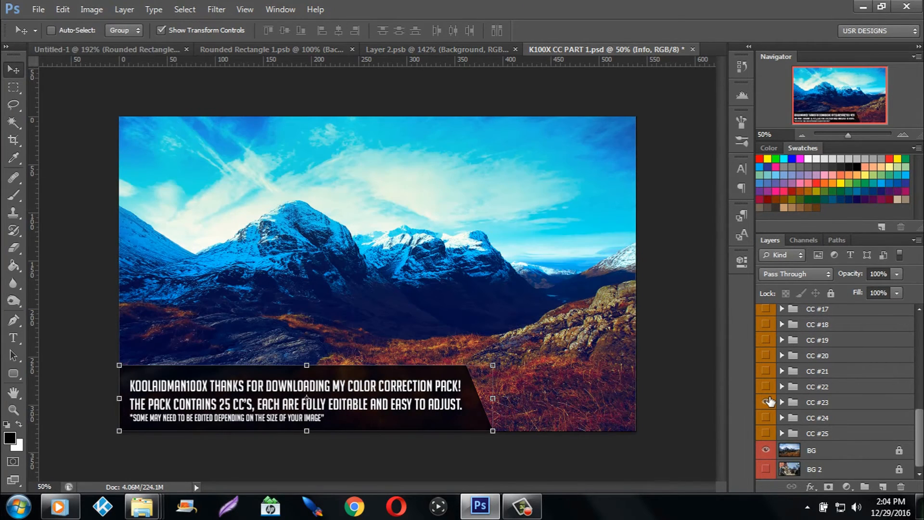
{"action": "left_click", "coordinate": [767, 402]}
{"action": "left_click", "coordinate": [766, 386]}
{"action": "left_click", "coordinate": [765, 386]}
{"action": "left_click", "coordinate": [766, 402]}
{"action": "left_click", "coordinate": [861, 403]}
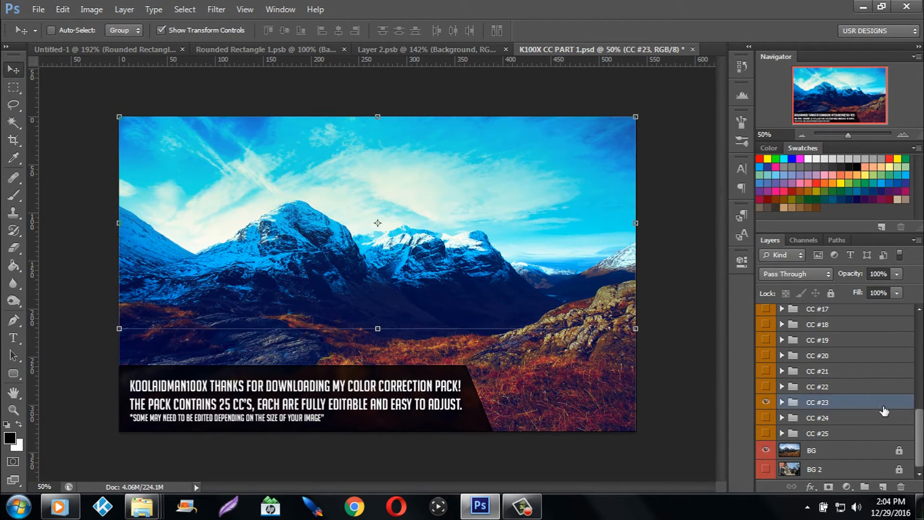
Unlock the BG layer, hide CC #23, and copy the BG image into Layer 2.psb
{"action": "left_click", "coordinate": [839, 452]}
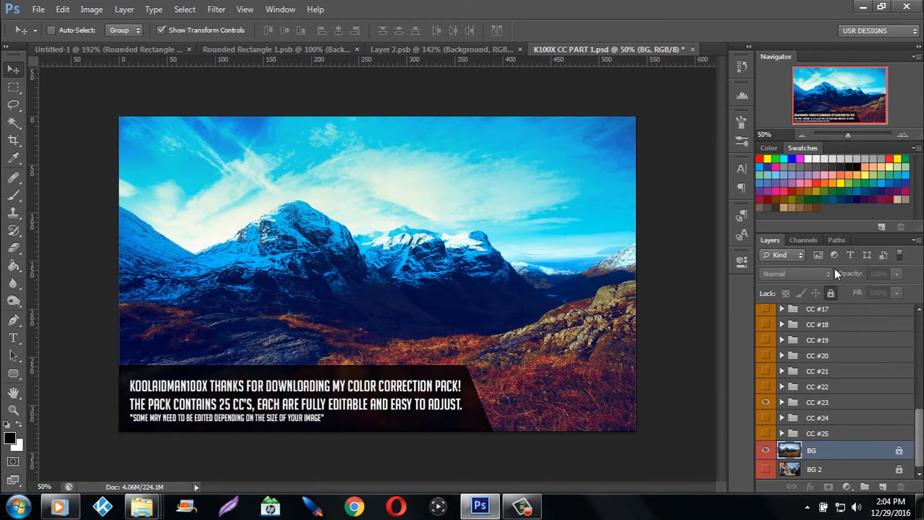
{"action": "left_click", "coordinate": [831, 293]}
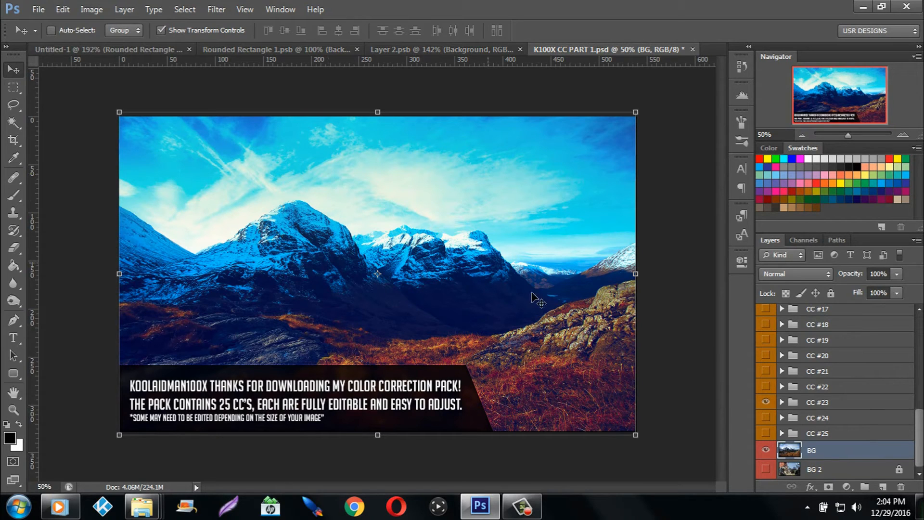
{"action": "left_click", "coordinate": [766, 403]}
{"action": "left_click_drag", "start_coordinate": [444, 143], "coordinate": [409, 116]}
{"action": "left_click_drag", "start_coordinate": [403, 188], "coordinate": [407, 195]}
{"action": "left_click_drag", "start_coordinate": [855, 140], "coordinate": [842, 136]}
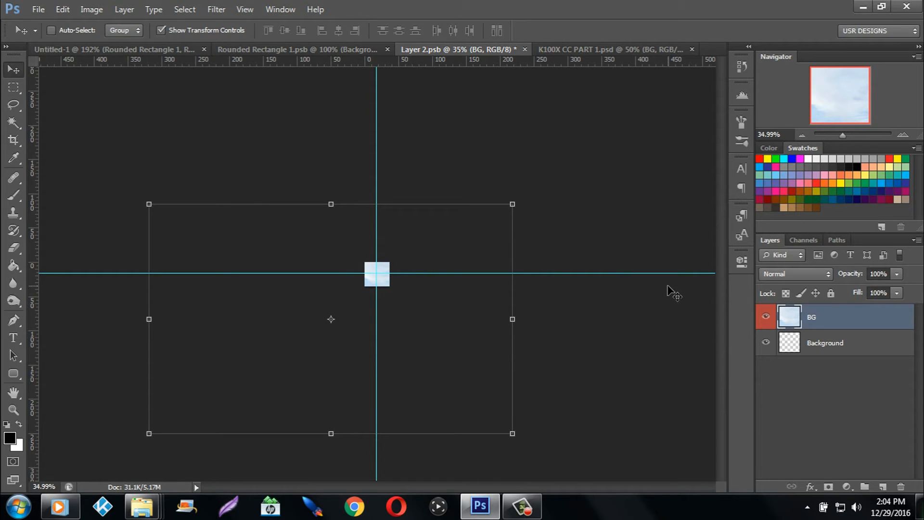
Convert the BG layer to a smart object, scale it to about 10% and move it over the canvas
{"action": "right_click", "coordinate": [862, 320]}
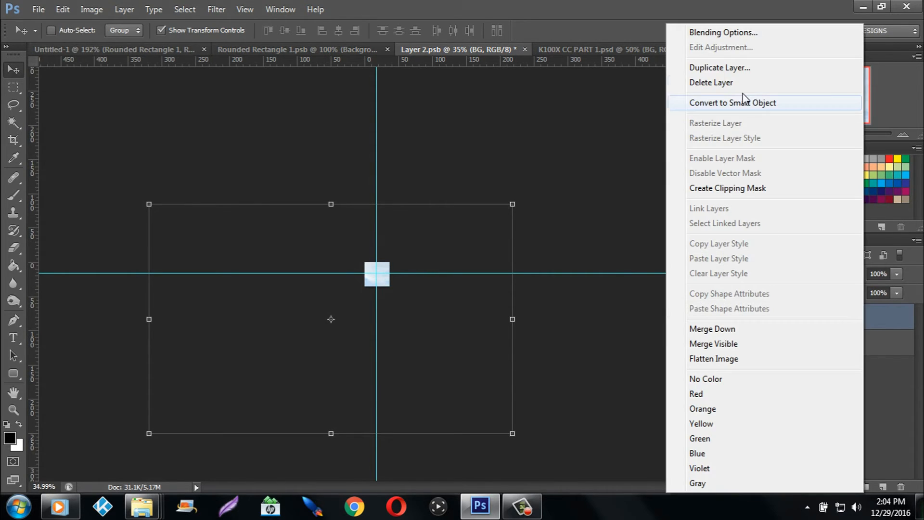
{"action": "left_click", "coordinate": [746, 102]}
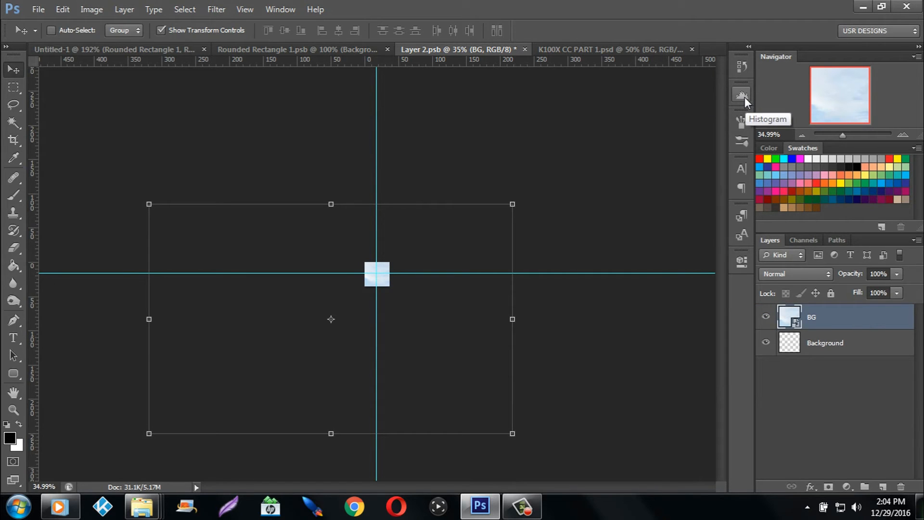
{"action": "left_click", "coordinate": [513, 202]}
{"action": "left_click_drag", "start_coordinate": [515, 201], "coordinate": [262, 371]}
{"action": "left_click_drag", "start_coordinate": [229, 406], "coordinate": [404, 278]}
{"action": "left_click_drag", "start_coordinate": [847, 139], "coordinate": [860, 139]}
{"action": "left_click_drag", "start_coordinate": [580, 139], "coordinate": [401, 251]}
{"action": "left_click_drag", "start_coordinate": [332, 320], "coordinate": [428, 265]}
{"action": "left_click_drag", "start_coordinate": [496, 199], "coordinate": [442, 281]}
{"action": "mouse_move", "coordinate": [454, 315]}
{"action": "left_mouse_down"}
{"action": "mouse_move", "coordinate": [424, 316]}
{"action": "mouse_move", "coordinate": [435, 324]}
{"action": "mouse_move", "coordinate": [448, 315]}
{"action": "left_mouse_up"}
{"action": "left_click_drag", "start_coordinate": [857, 135], "coordinate": [867, 137]}
{"action": "left_click_drag", "start_coordinate": [499, 266], "coordinate": [492, 259]}
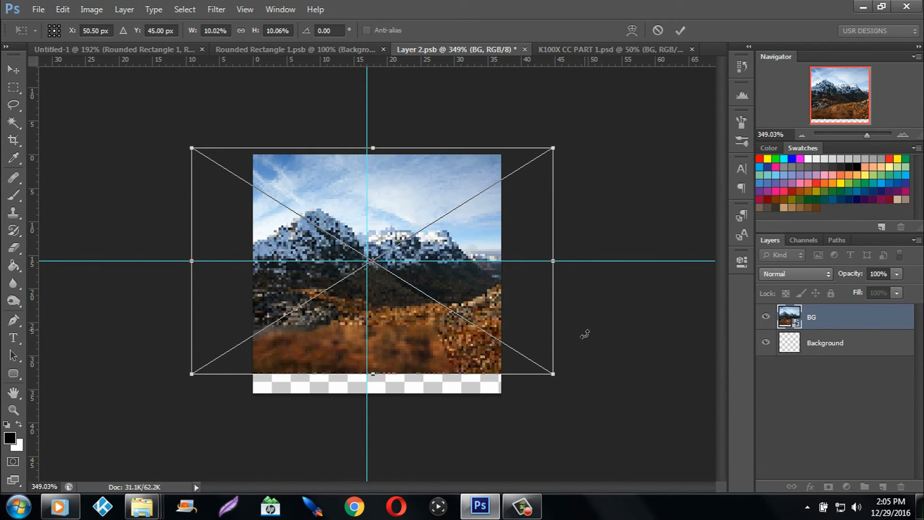
Enlarge the BG image to about 12.4%, position it to cover the whole canvas, and rasterize the layer
{"action": "left_click_drag", "start_coordinate": [553, 374], "coordinate": [640, 427]}
{"action": "left_click_drag", "start_coordinate": [569, 277], "coordinate": [469, 285]}
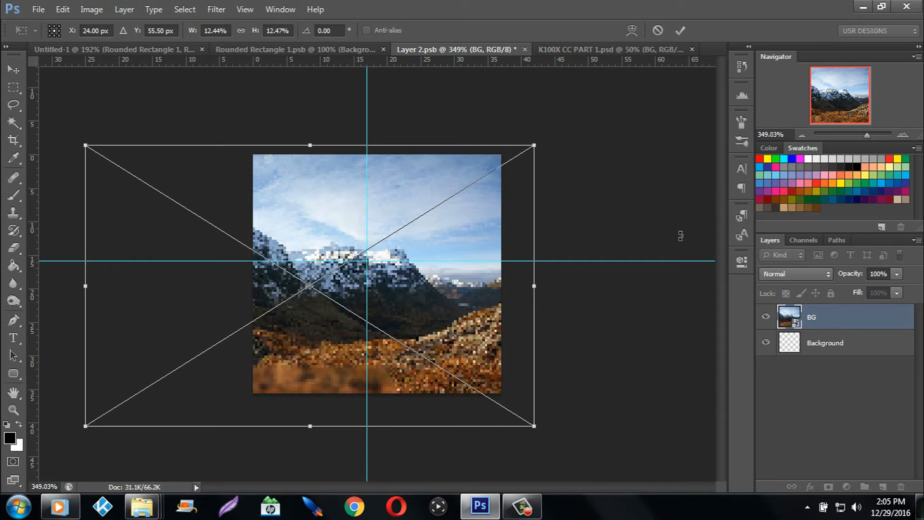
{"action": "left_click", "coordinate": [14, 71]}
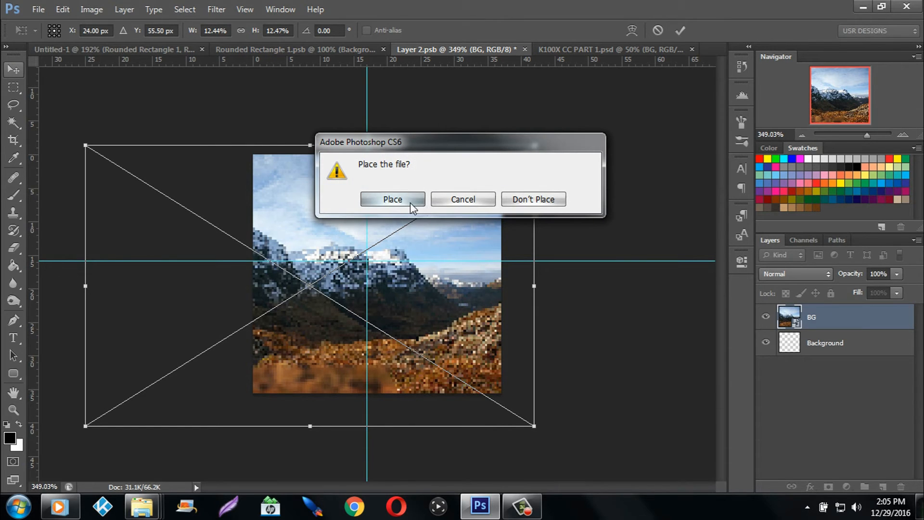
{"action": "left_click", "coordinate": [394, 202]}
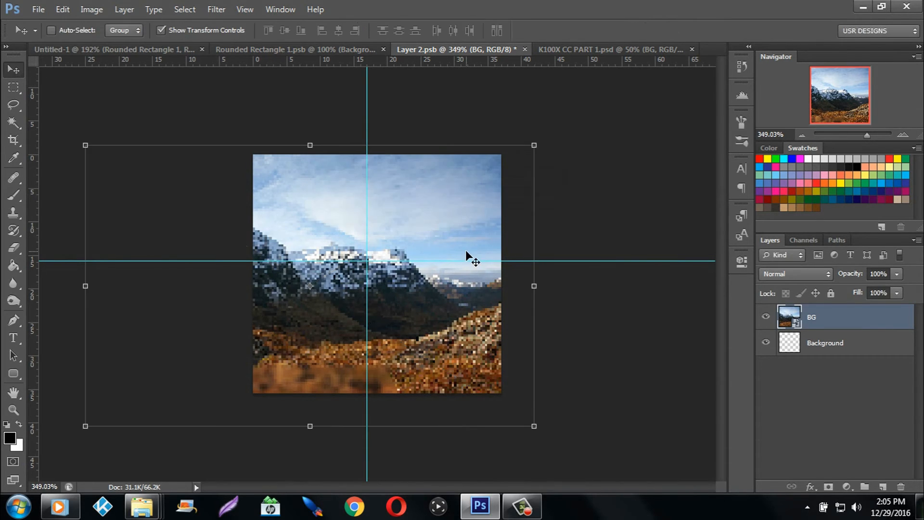
{"action": "right_click", "coordinate": [862, 319]}
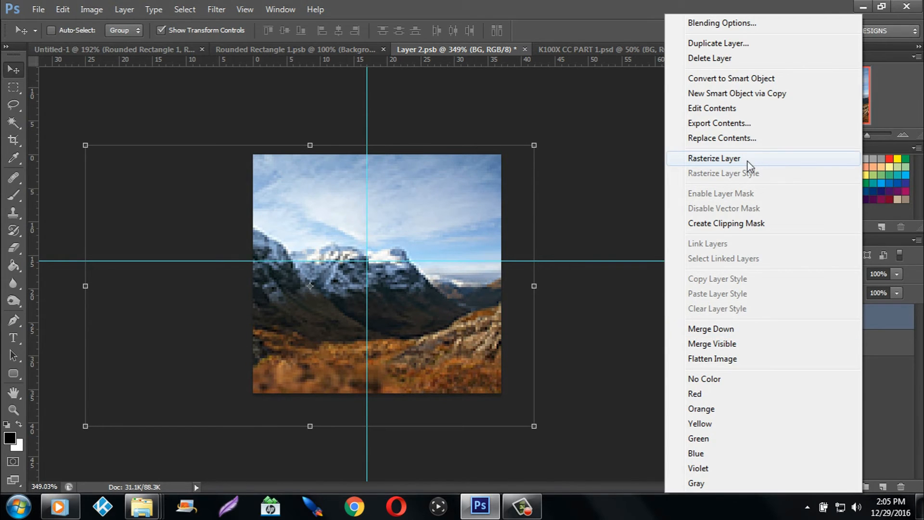
{"action": "left_click", "coordinate": [783, 157]}
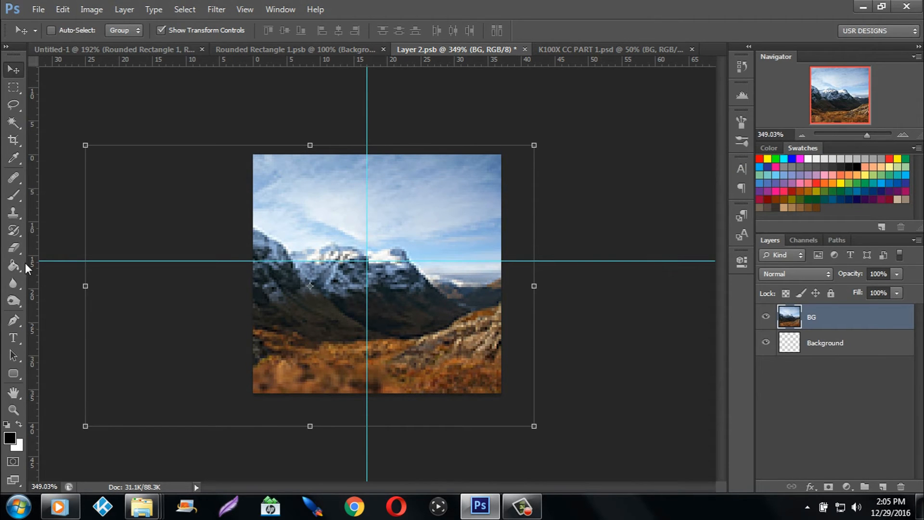
Crop the BG image to the canvas bounds of Layer 2.psb, deleting the pixels outside
{"action": "left_click", "coordinate": [13, 141]}
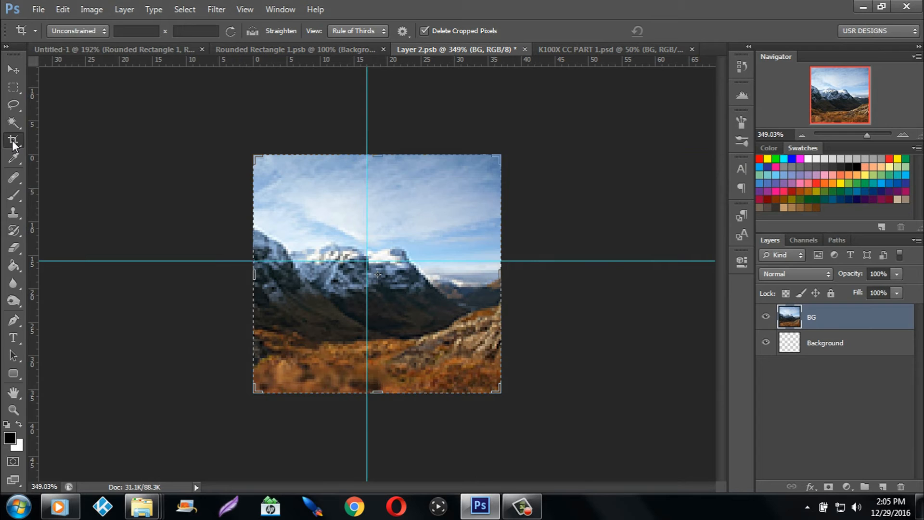
{"action": "key", "text": "Return"}
{"action": "key", "text": "Return"}
{"action": "left_click", "coordinate": [15, 69]}
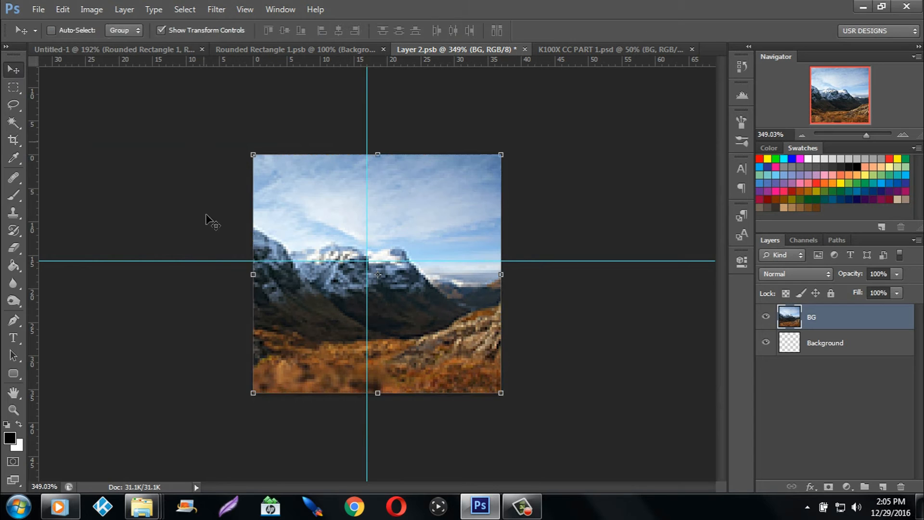
{"action": "left_click_drag", "start_coordinate": [863, 138], "coordinate": [863, 143]}
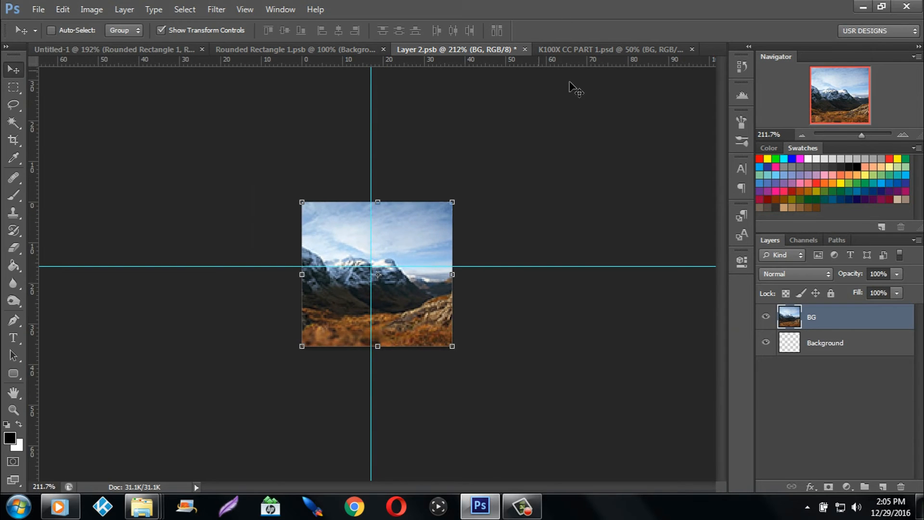
Preview the CC #23 color correction on the landscape in K100X CC PART 1.psd, and hide it again
{"action": "left_click", "coordinate": [586, 48]}
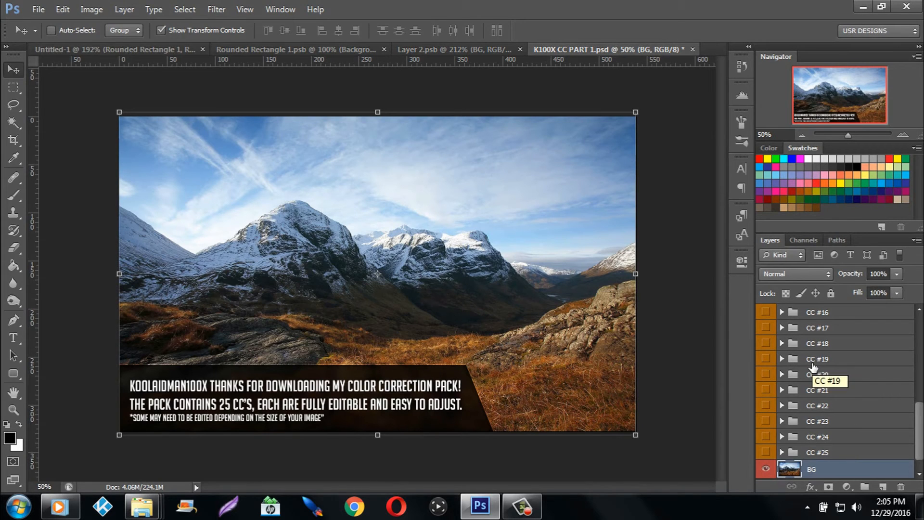
{"action": "left_click", "coordinate": [861, 440]}
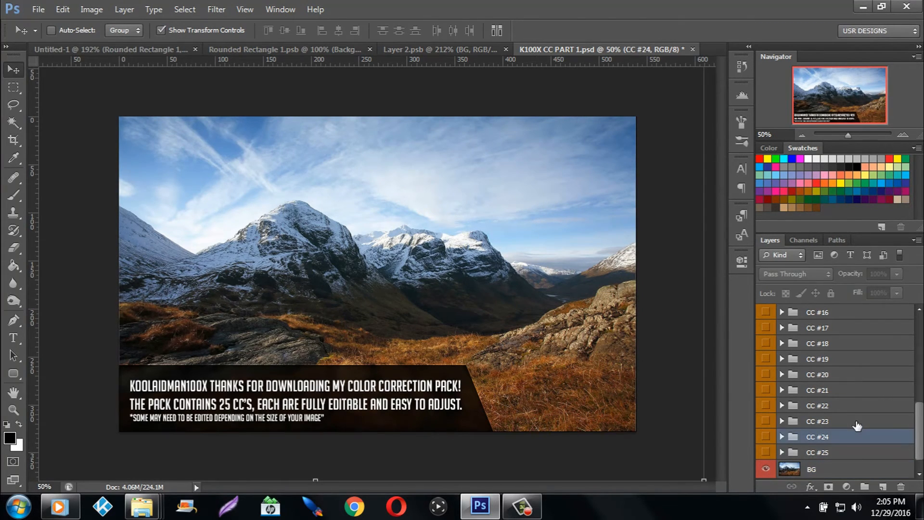
{"action": "left_click", "coordinate": [782, 421]}
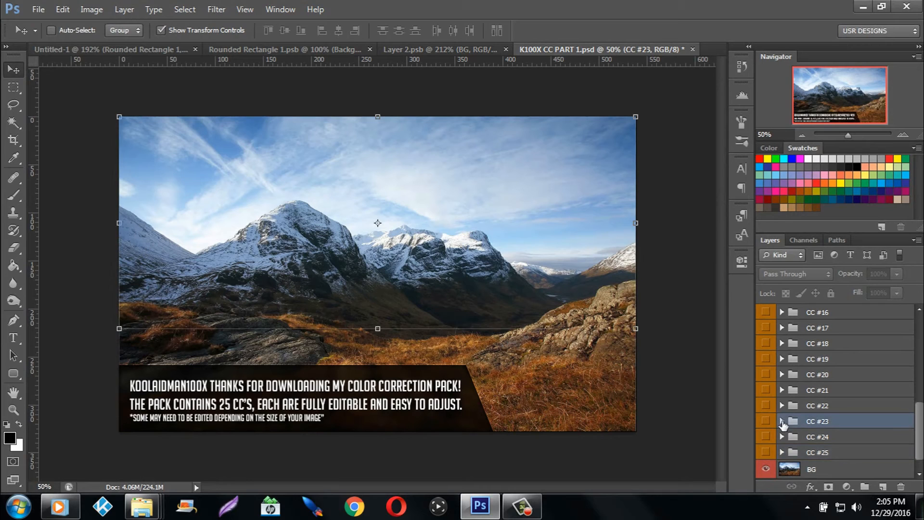
{"action": "left_click", "coordinate": [769, 422]}
{"action": "left_click", "coordinate": [769, 422]}
{"action": "left_click", "coordinate": [766, 422]}
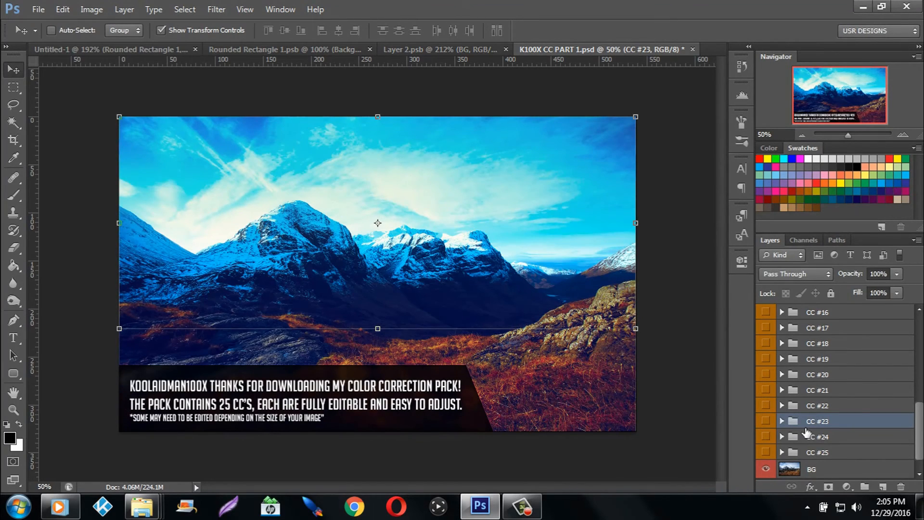
{"action": "left_click", "coordinate": [766, 422]}
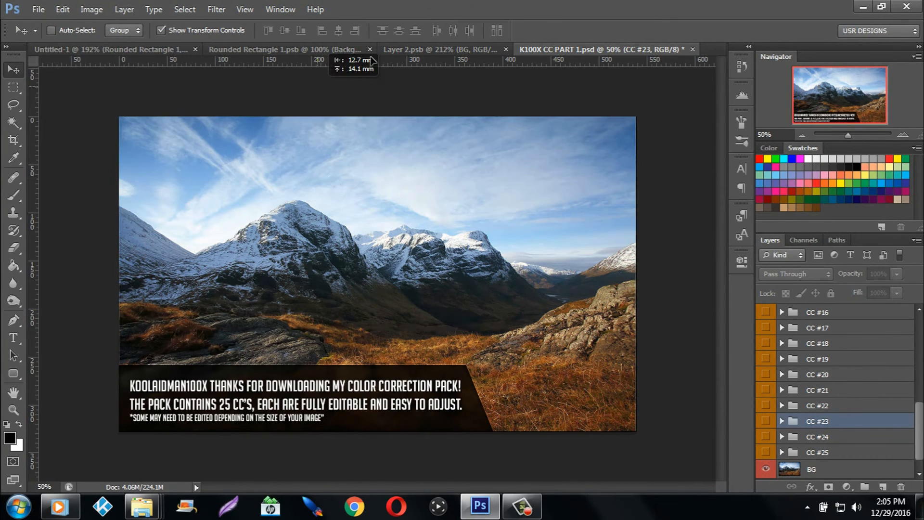
Copy the CC #23 group into Layer 2.psb above the BG layer and make it visible
{"action": "left_click", "coordinate": [399, 50]}
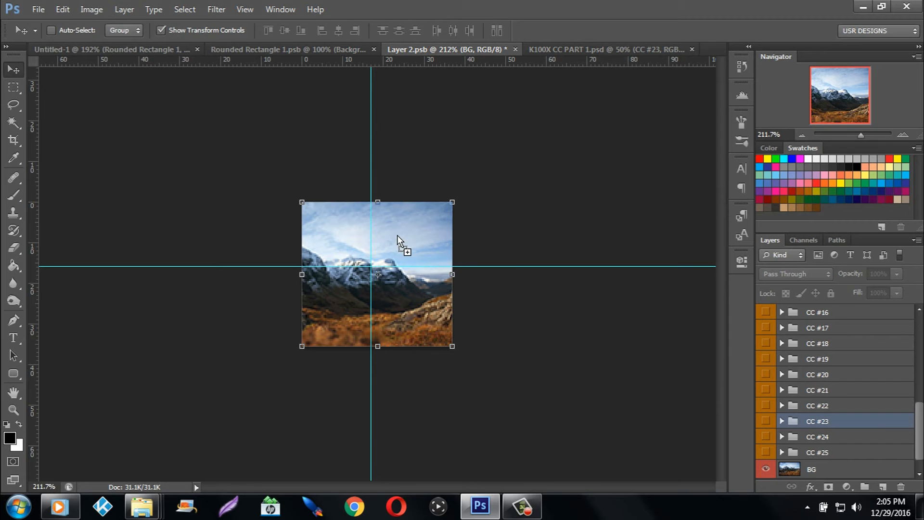
{"action": "left_click_drag", "start_coordinate": [397, 235], "coordinate": [397, 233]}
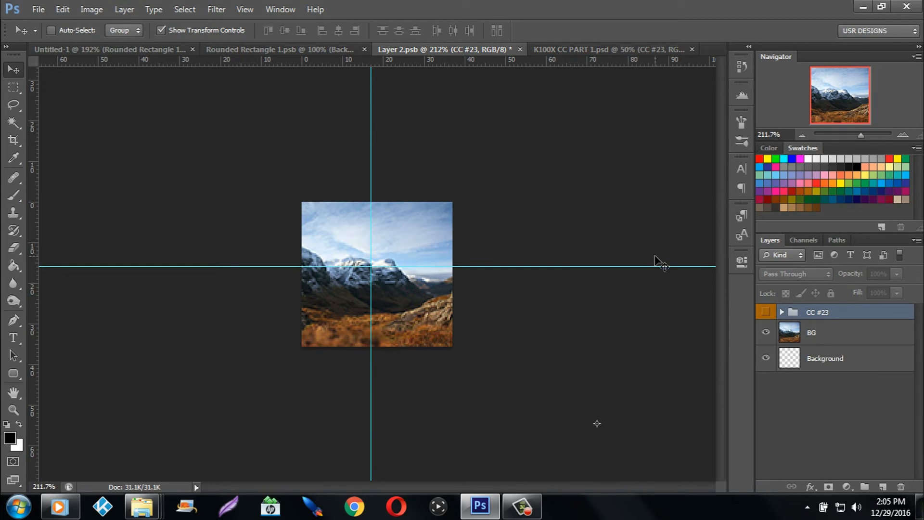
{"action": "left_click", "coordinate": [766, 313]}
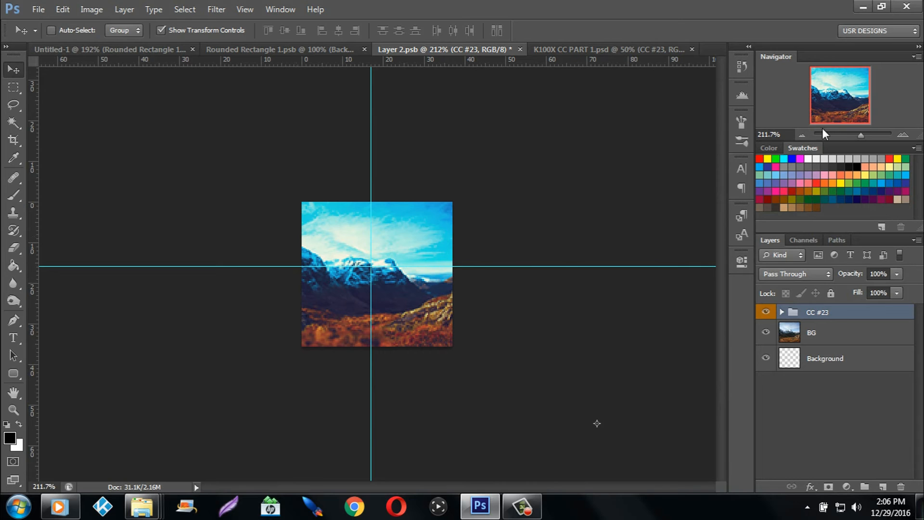
Scale the CC #23 group to about 22.8%, position it to cover the whole canvas, and apply the transform
{"action": "left_click_drag", "start_coordinate": [851, 139], "coordinate": [844, 140]}
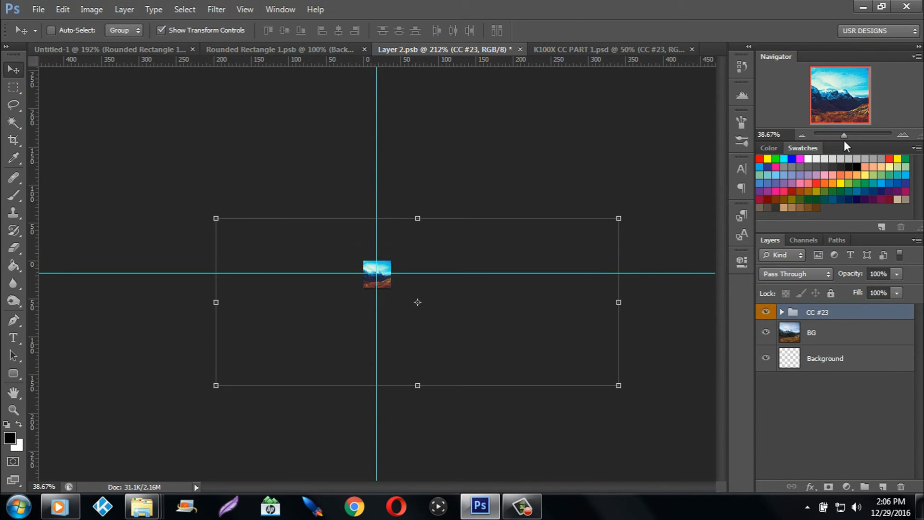
{"action": "left_click", "coordinate": [619, 218]}
{"action": "left_click_drag", "start_coordinate": [620, 218], "coordinate": [379, 316]}
{"action": "left_click_drag", "start_coordinate": [330, 354], "coordinate": [408, 276]}
{"action": "left_click_drag", "start_coordinate": [851, 136], "coordinate": [857, 136]}
{"action": "left_click_drag", "start_coordinate": [676, 144], "coordinate": [409, 256]}
{"action": "left_click_drag", "start_coordinate": [308, 335], "coordinate": [436, 298]}
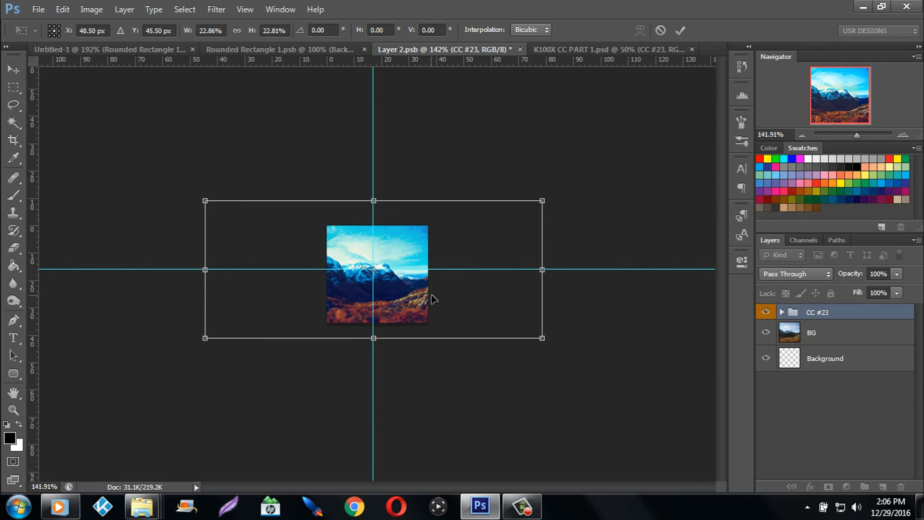
{"action": "left_click", "coordinate": [15, 71]}
{"action": "left_click", "coordinate": [392, 200]}
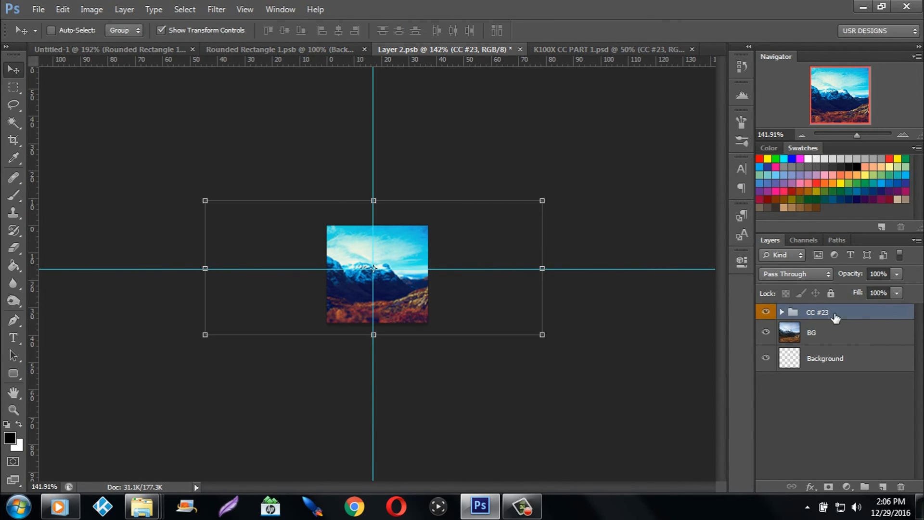
Compare the landscape with and without the CC #23 color correction
{"action": "left_click", "coordinate": [768, 317]}
{"action": "left_click", "coordinate": [768, 318]}
{"action": "left_click", "coordinate": [768, 317]}
{"action": "left_click", "coordinate": [768, 318]}
Save and close Layer 2.psb and Rounded Rectangle 1.psb, and return to the icon in Untitled-1
{"action": "left_click", "coordinate": [519, 50]}
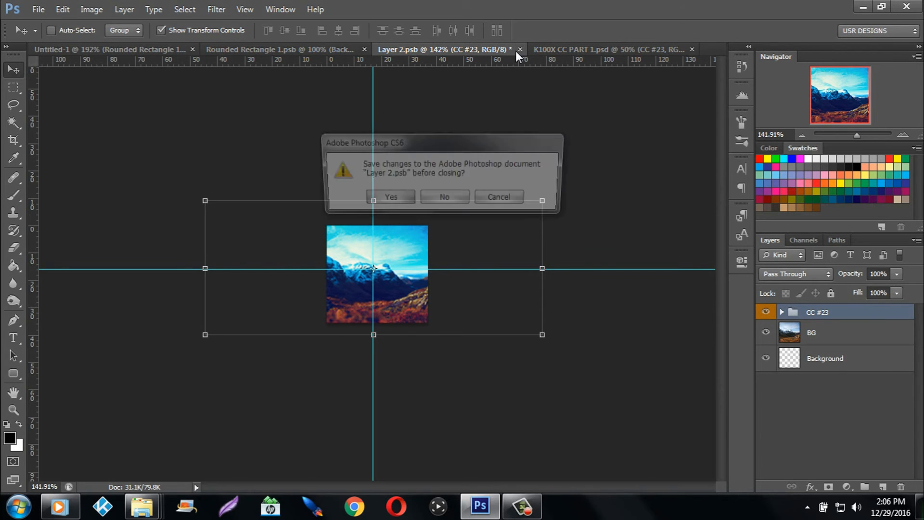
{"action": "left_click", "coordinate": [390, 199]}
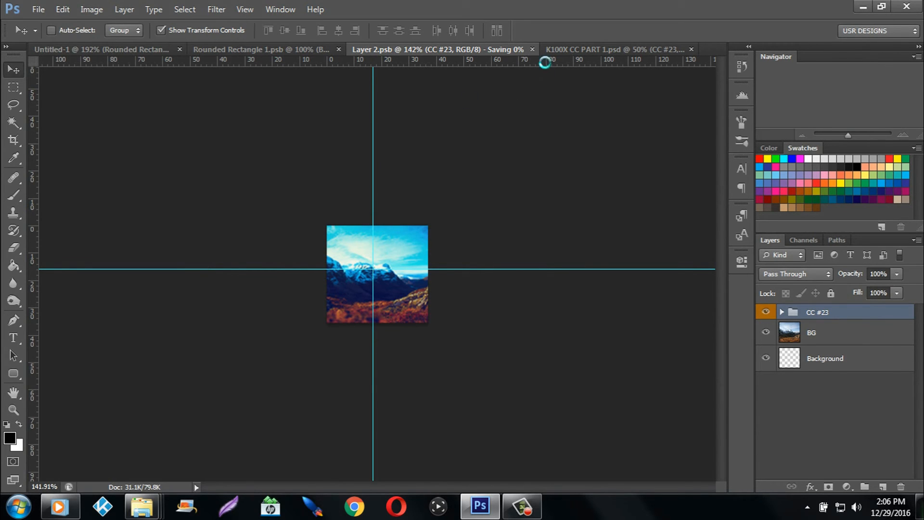
{"action": "left_click", "coordinate": [405, 52]}
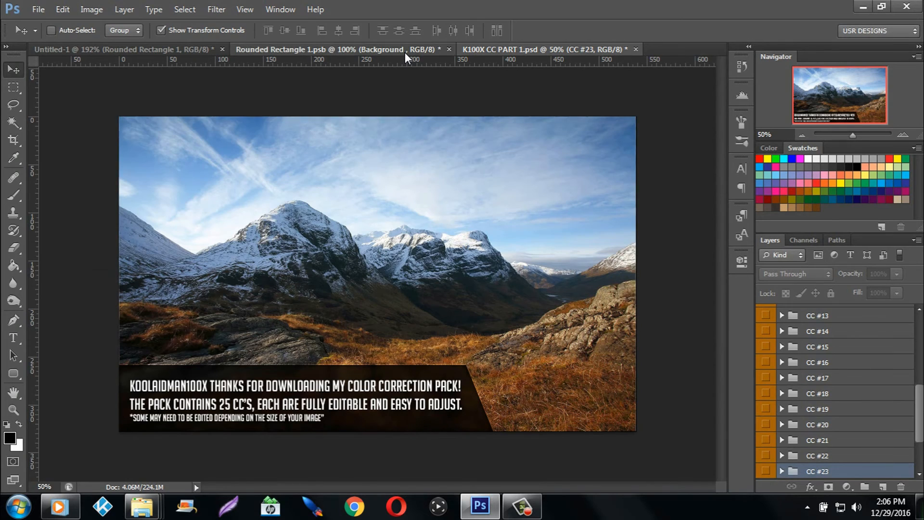
{"action": "left_click", "coordinate": [449, 50]}
{"action": "left_click", "coordinate": [371, 200]}
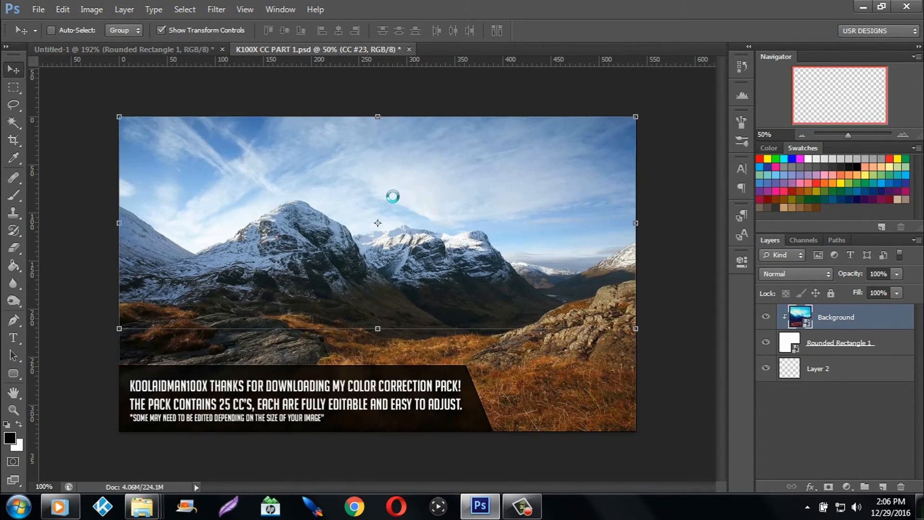
{"action": "left_click", "coordinate": [187, 49]}
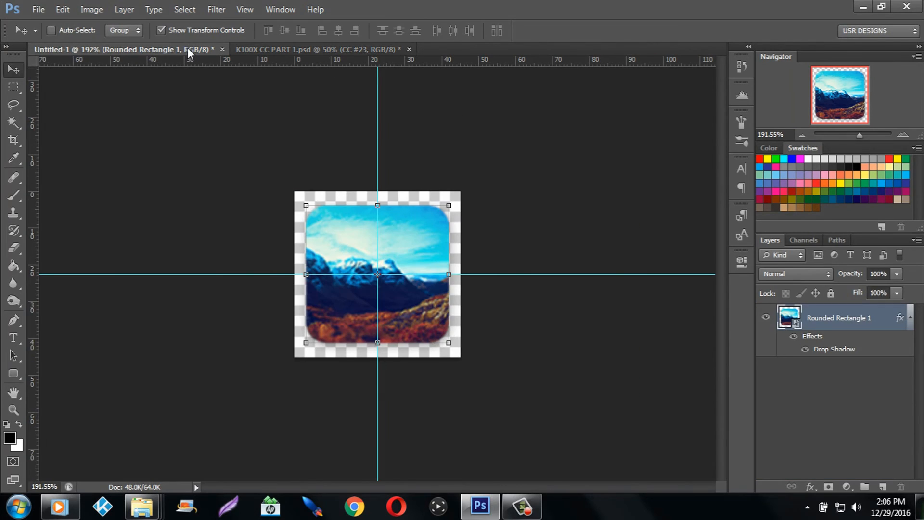
{"action": "left_click", "coordinate": [13, 87]}
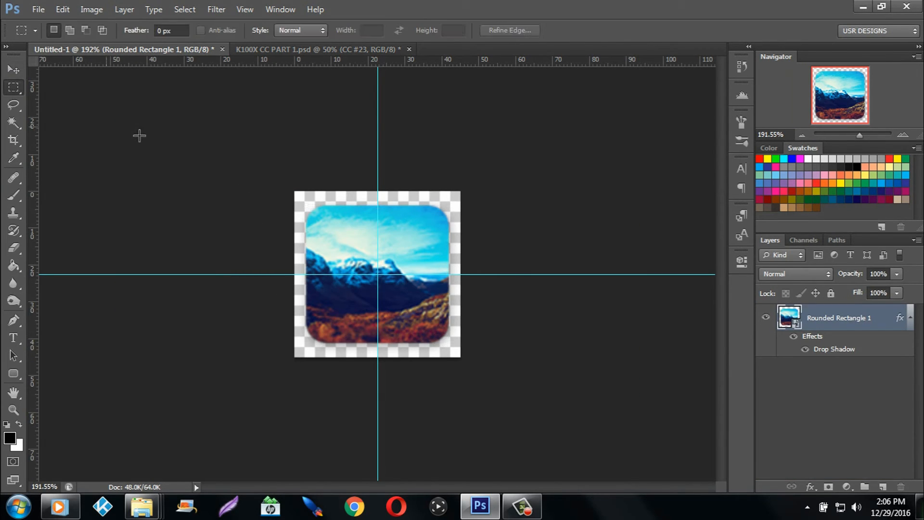
{"action": "left_click_drag", "start_coordinate": [859, 135], "coordinate": [856, 139]}
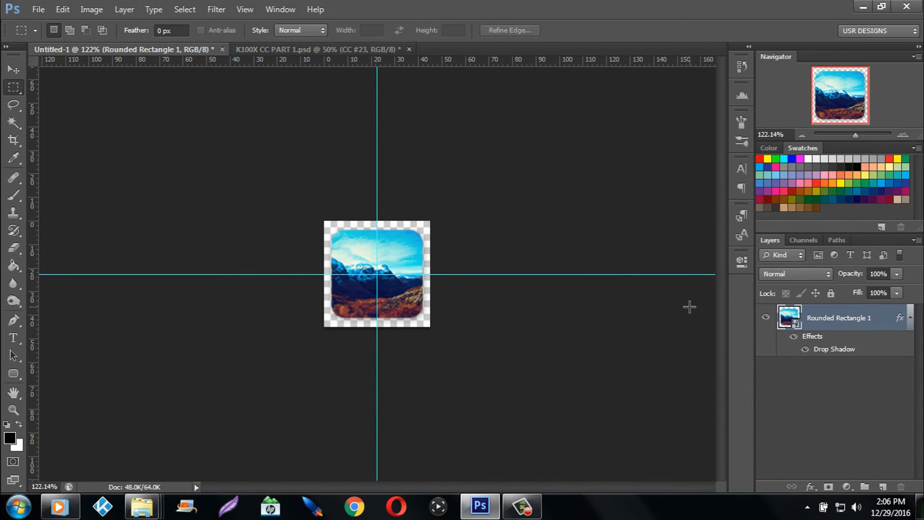
Open Social Icons 2016.psd from the Social Icons folder in Photoshop
{"action": "mouse_move", "coordinate": [142, 506]}
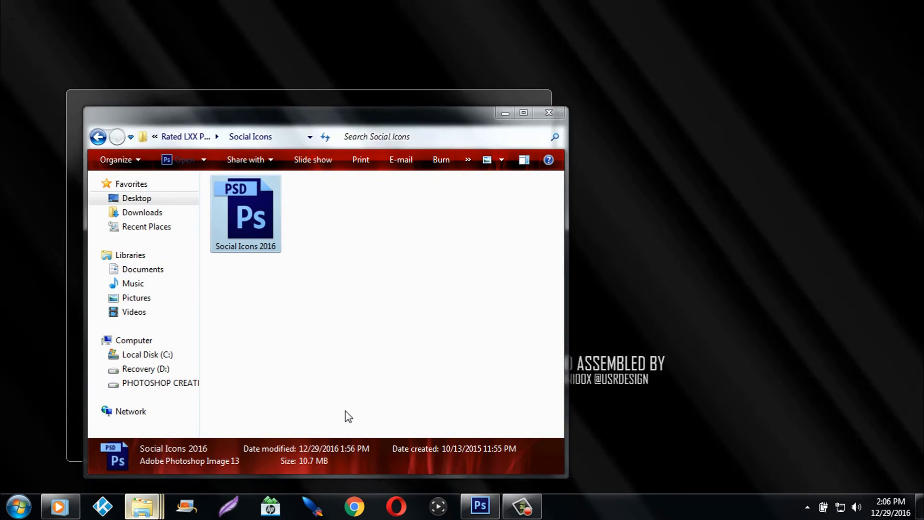
{"action": "left_click", "coordinate": [345, 414]}
{"action": "left_click_drag", "start_coordinate": [255, 218], "coordinate": [625, 45]}
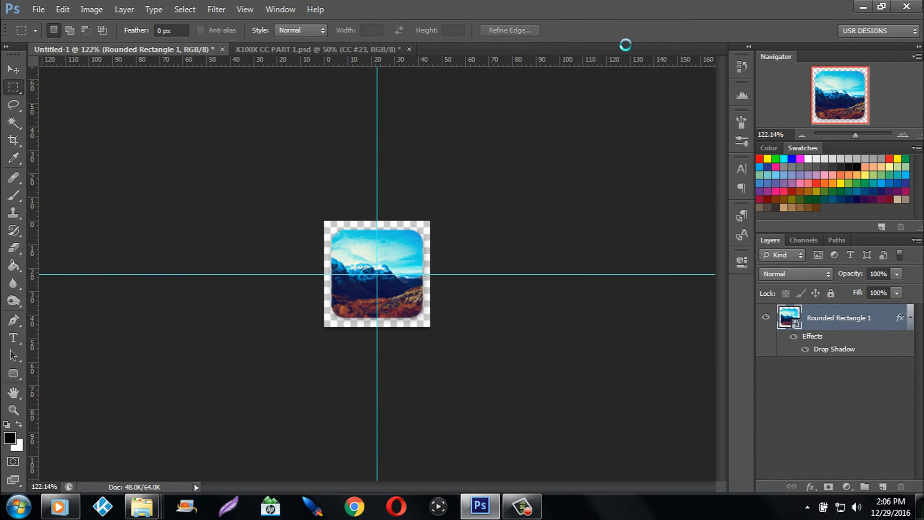
{"action": "scroll", "coordinate": [845, 401], "scroll_direction": "down", "scroll_amount": 2}
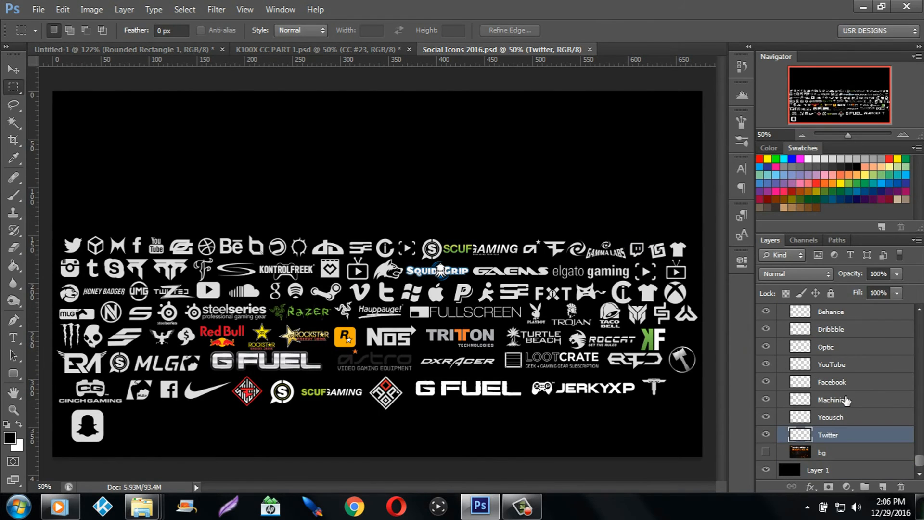
Copy the Twitter logo layer from Social Icons 2016.psd onto the icon in Untitled-1
{"action": "left_click", "coordinate": [16, 69]}
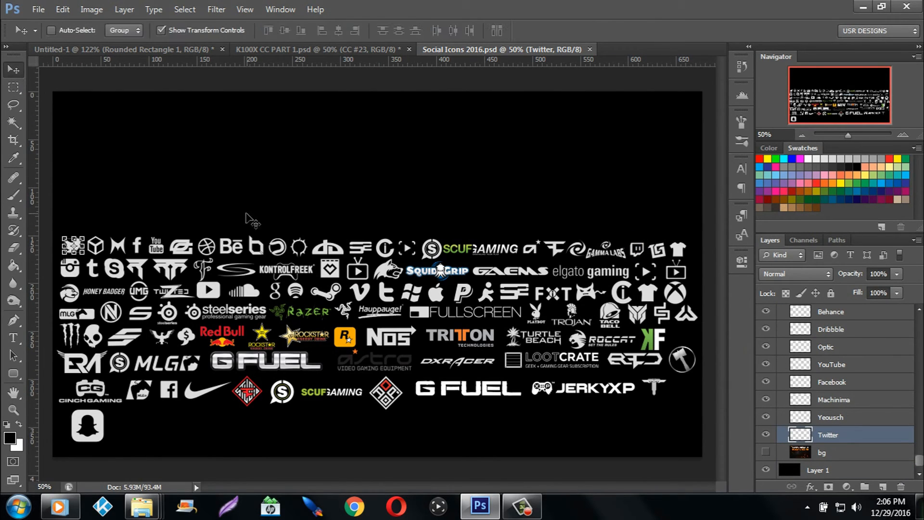
{"action": "left_click", "coordinate": [161, 30]}
{"action": "left_click_drag", "start_coordinate": [76, 247], "coordinate": [385, 294]}
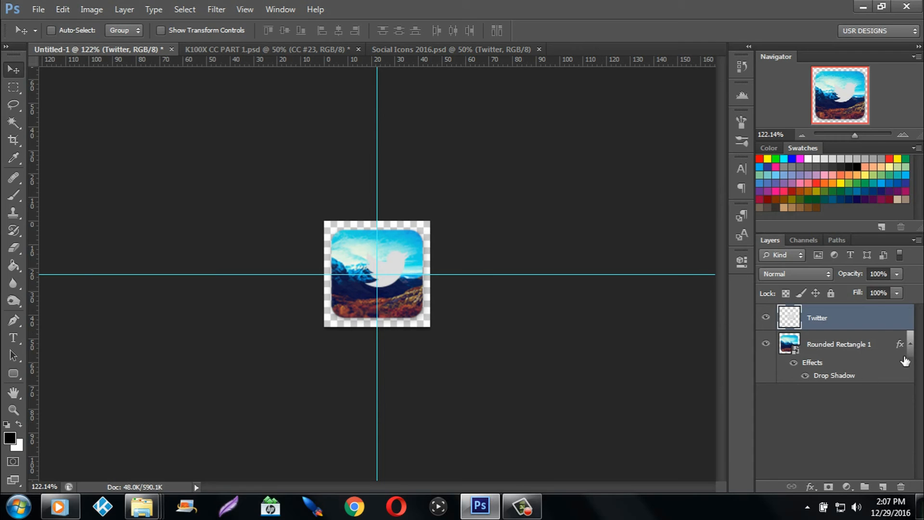
Convert the Twitter layer to a smart object and center the logo on the icon where the guides cross
{"action": "right_click", "coordinate": [864, 319]}
{"action": "left_click", "coordinate": [776, 104]}
{"action": "left_click", "coordinate": [864, 136]}
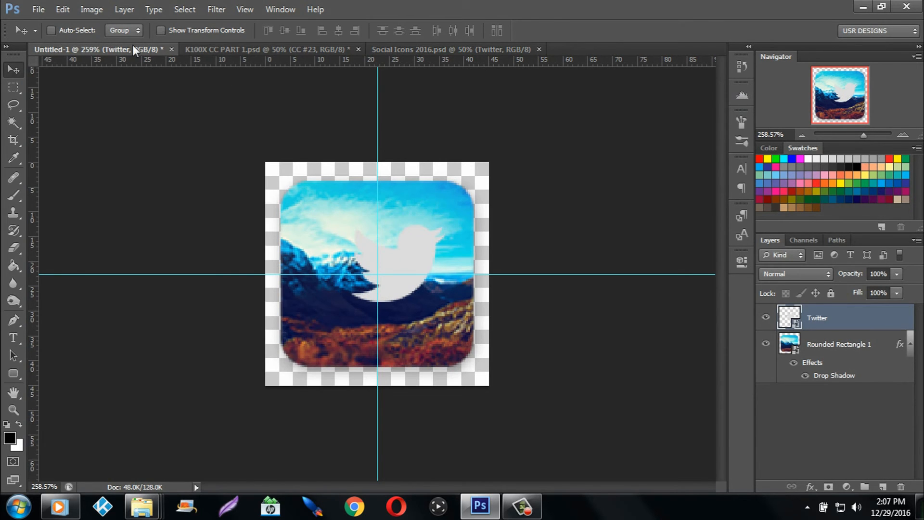
{"action": "left_click", "coordinate": [162, 30]}
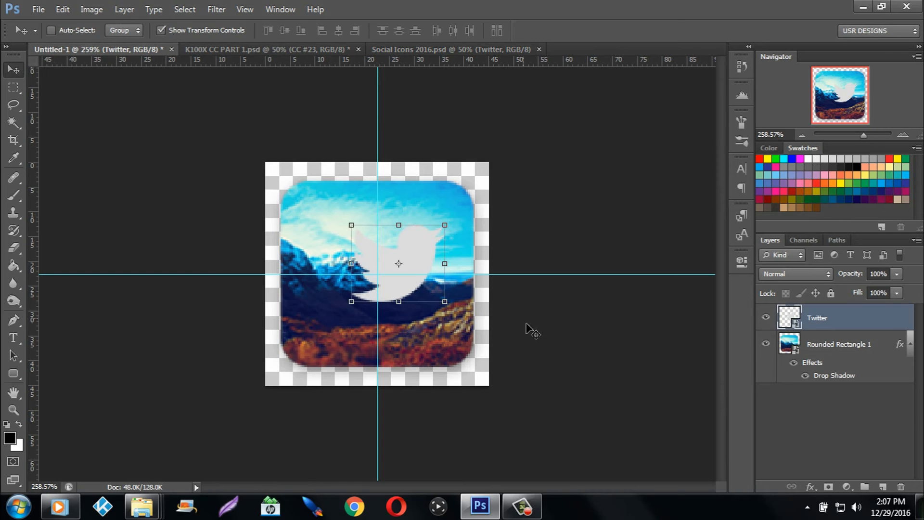
{"action": "left_click_drag", "start_coordinate": [427, 250], "coordinate": [406, 260]}
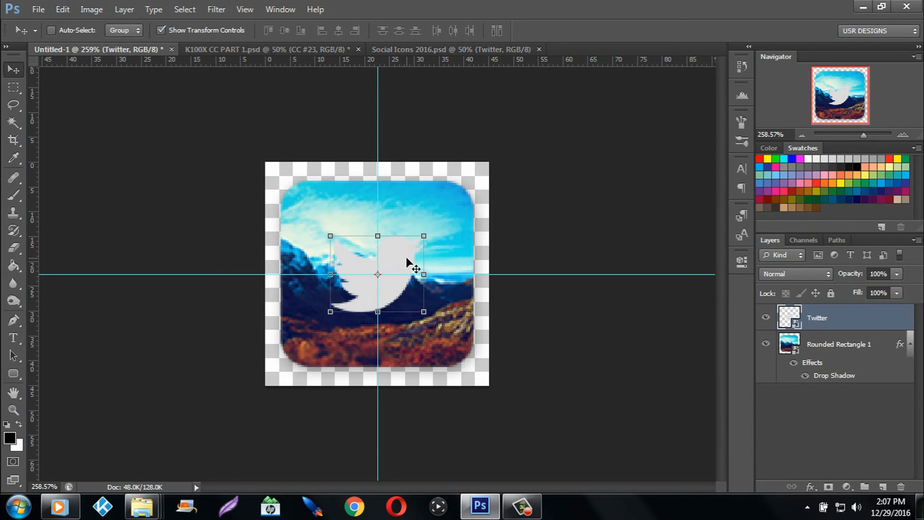
{"action": "left_click", "coordinate": [825, 345]}
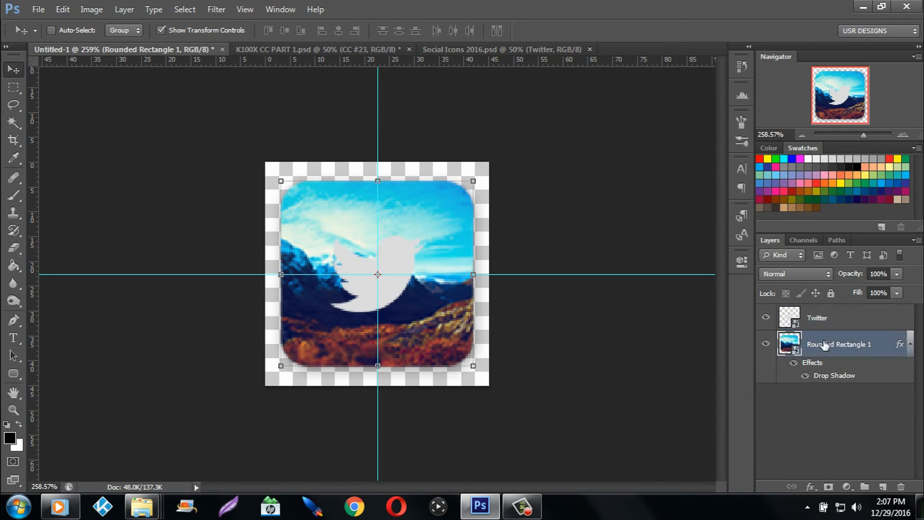
{"action": "left_click_drag", "start_coordinate": [864, 135], "coordinate": [860, 136]}
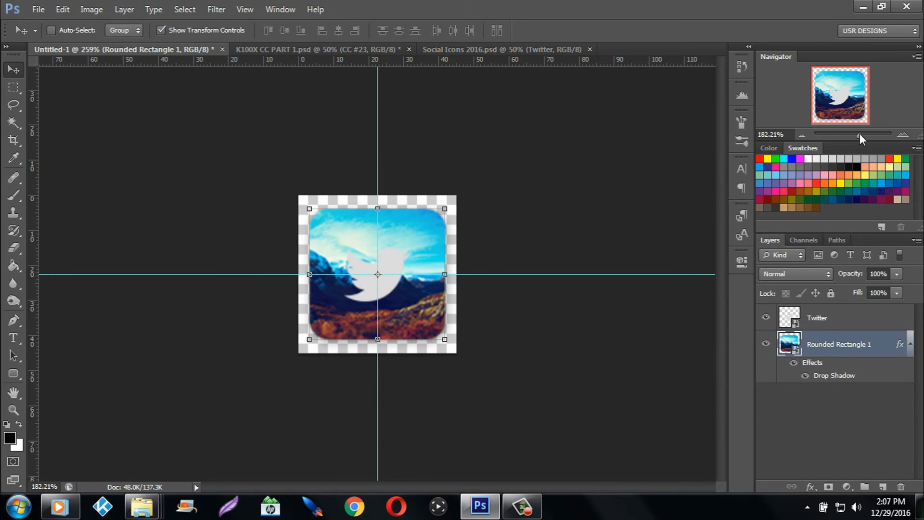
Try a drop shadow with 100% opacity and 6 px distance on the Twitter layer, and turn it off
{"action": "double_click", "coordinate": [875, 322]}
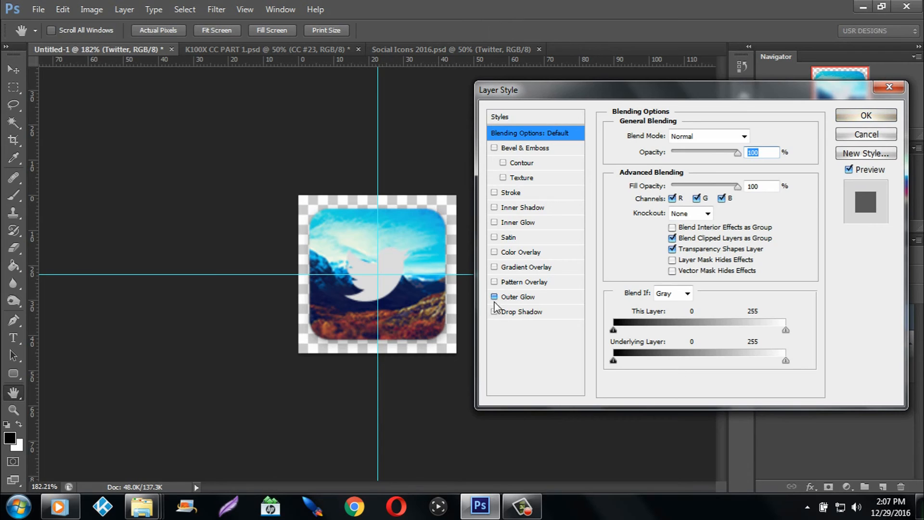
{"action": "left_click", "coordinate": [494, 311]}
{"action": "left_click", "coordinate": [510, 313]}
{"action": "left_click", "coordinate": [713, 153]}
{"action": "left_click_drag", "start_coordinate": [721, 154], "coordinate": [733, 156]}
{"action": "mouse_move", "coordinate": [675, 196]}
{"action": "left_mouse_down"}
{"action": "mouse_move", "coordinate": [665, 210]}
{"action": "mouse_move", "coordinate": [675, 225]}
{"action": "mouse_move", "coordinate": [667, 197]}
{"action": "left_mouse_up"}
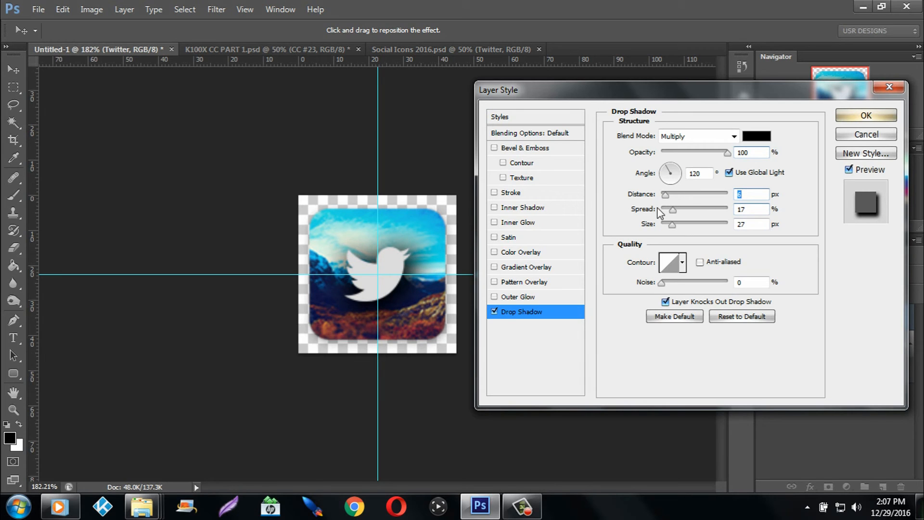
{"action": "left_click", "coordinate": [494, 312]}
Try a 2 px black outside stroke at 41% opacity on the Twitter layer, and cancel the layer style changes
{"action": "left_click", "coordinate": [494, 193]}
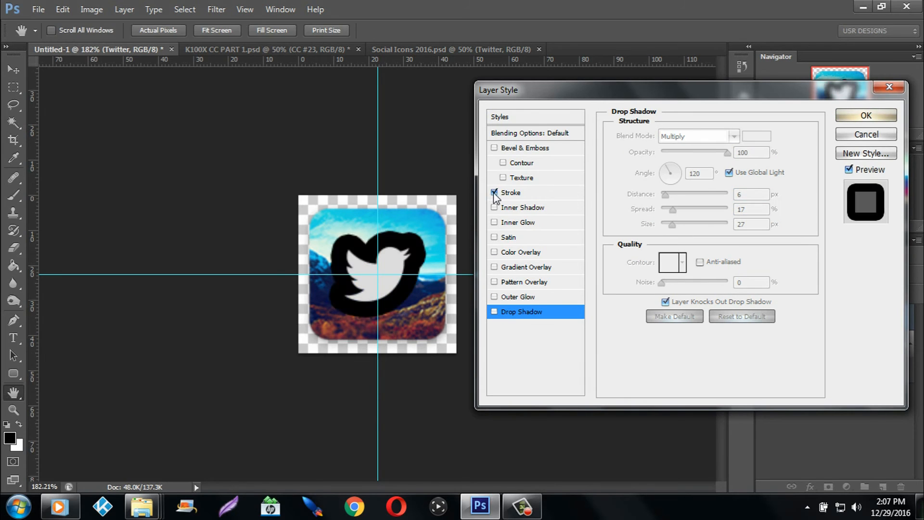
{"action": "left_click", "coordinate": [529, 193]}
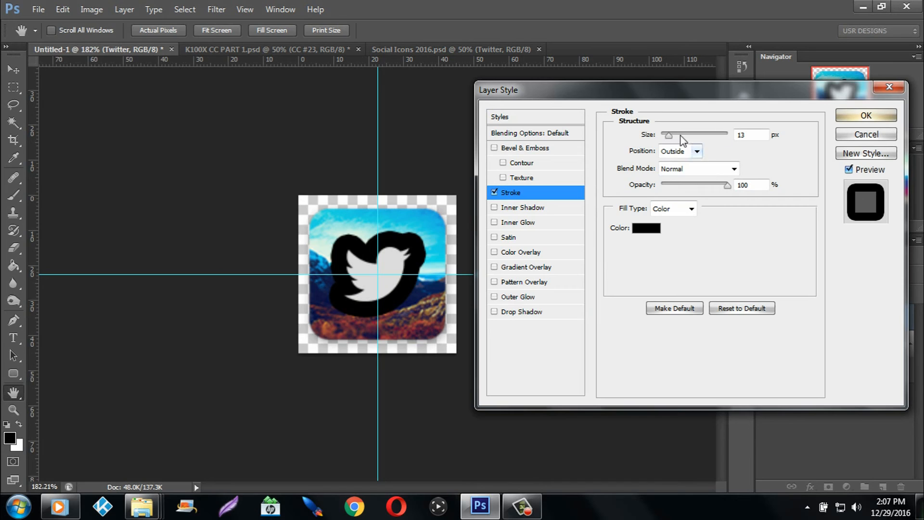
{"action": "left_click_drag", "start_coordinate": [668, 135], "coordinate": [663, 135]}
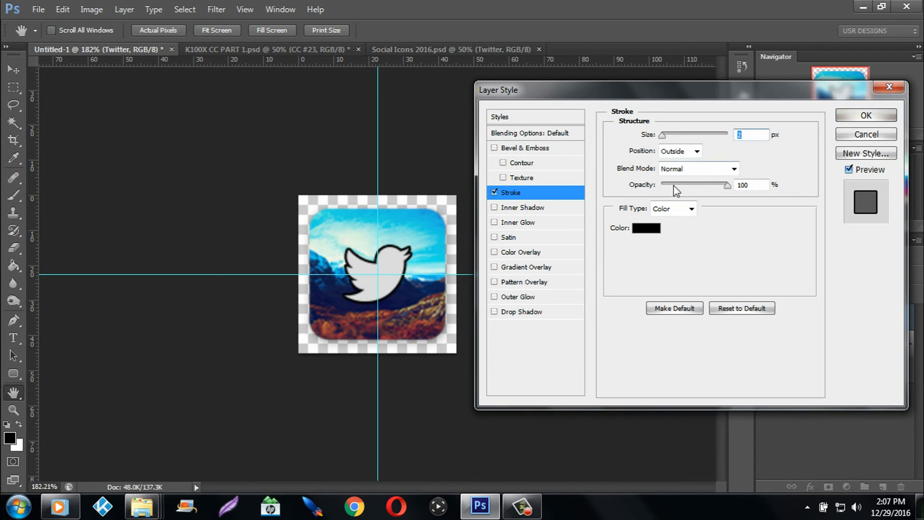
{"action": "left_click_drag", "start_coordinate": [726, 185], "coordinate": [690, 189]}
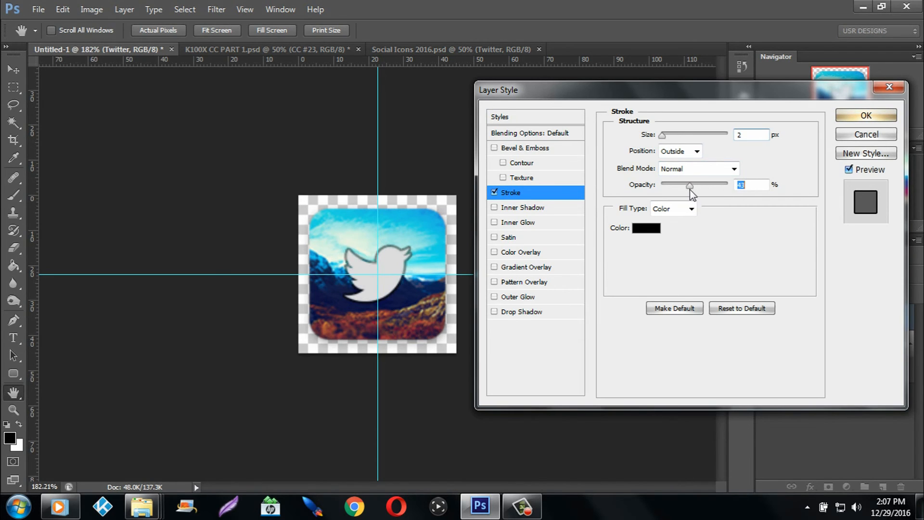
{"action": "left_click", "coordinate": [493, 192]}
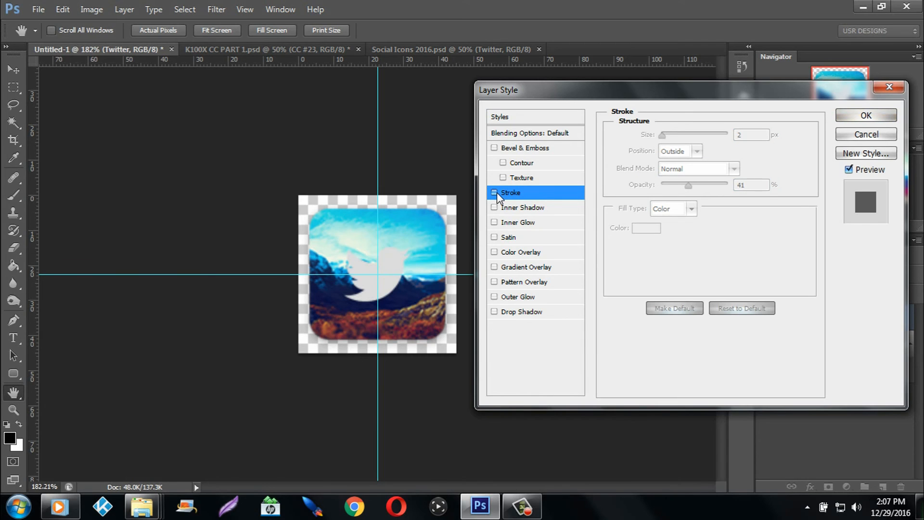
{"action": "left_click", "coordinate": [867, 135]}
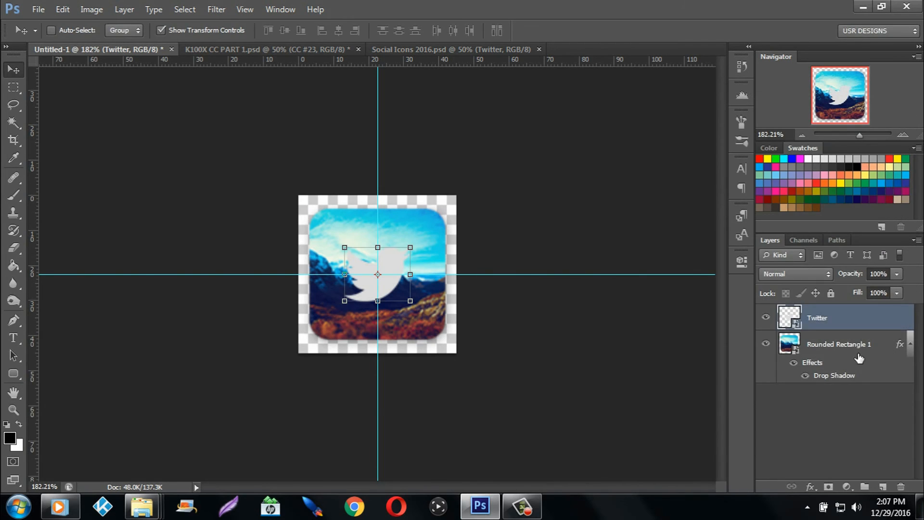
Add a new layer directly above Rounded Rectangle 1 and fill it with the black foreground colour
{"action": "left_click", "coordinate": [861, 344]}
{"action": "left_click", "coordinate": [882, 486]}
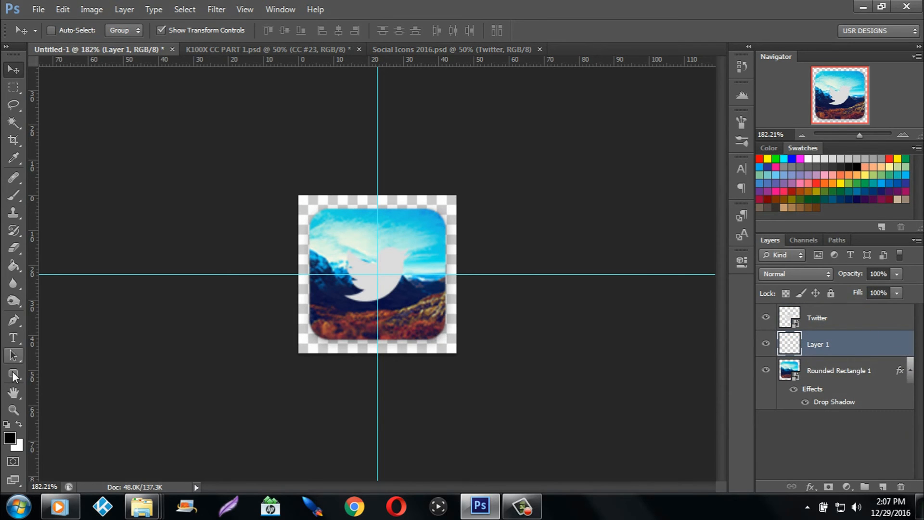
{"action": "left_click", "coordinate": [13, 266]}
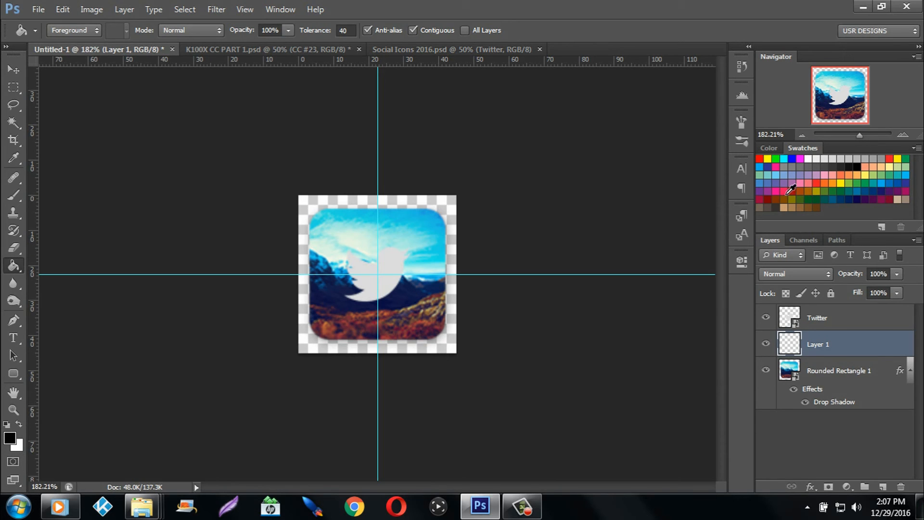
{"action": "left_click", "coordinate": [417, 236]}
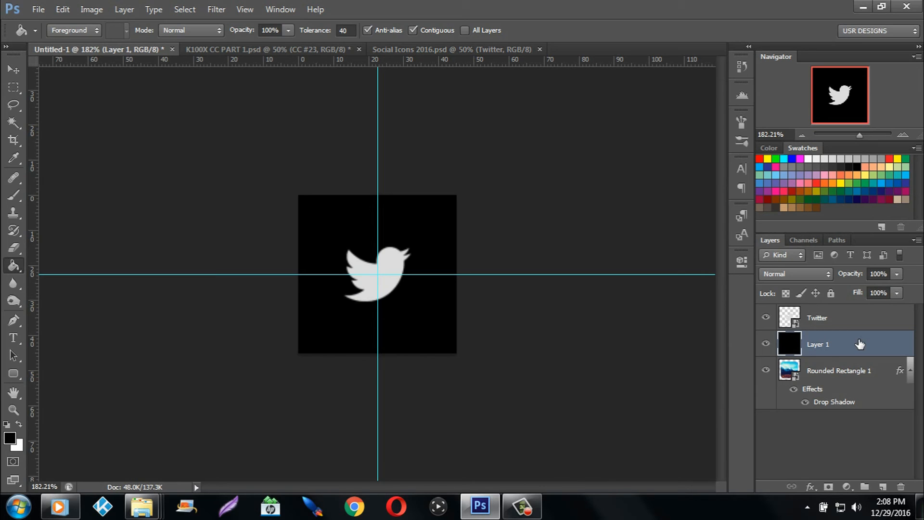
Clip the black layer to Rounded Rectangle 1 and set its opacity to 27%
{"action": "left_click_drag", "start_coordinate": [860, 343], "coordinate": [874, 355]}
{"action": "left_click", "coordinate": [876, 356], "text": "alt"}
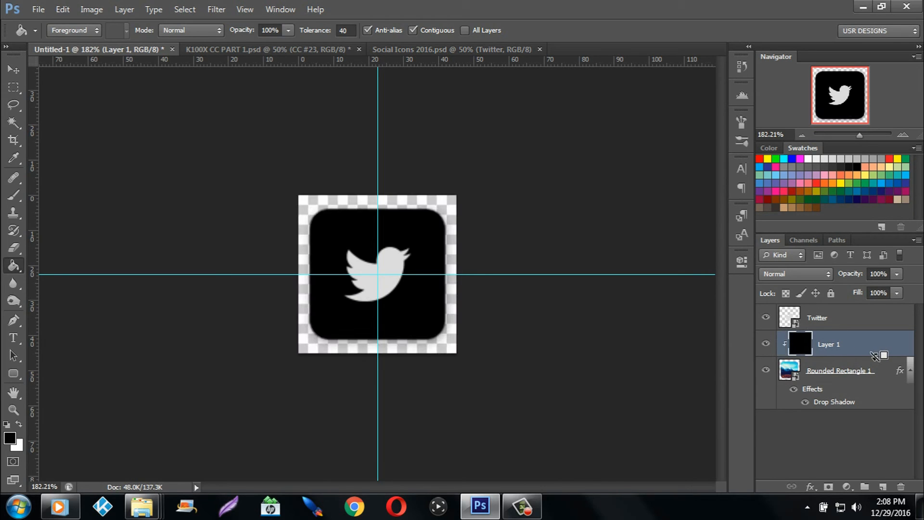
{"action": "left_click", "coordinate": [897, 275]}
{"action": "left_click_drag", "start_coordinate": [895, 289], "coordinate": [849, 294]}
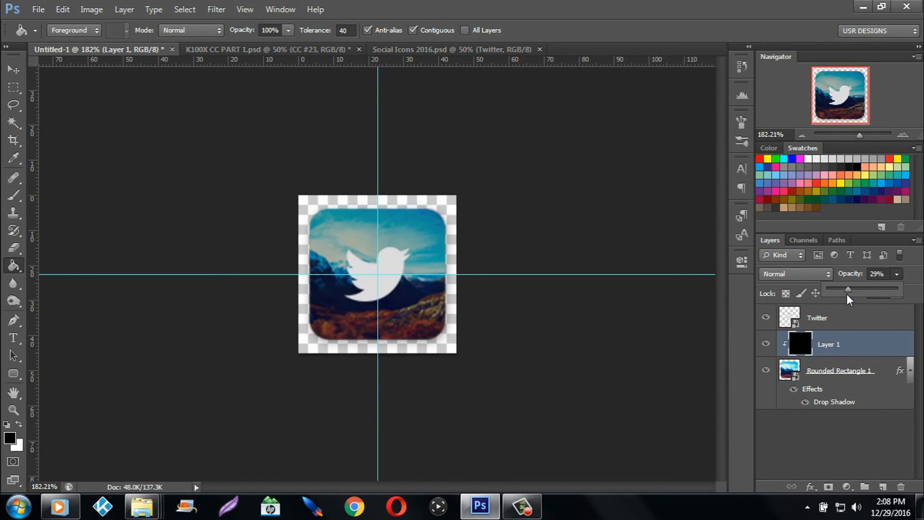
Hide the guides and view the whole icon at a reduced size
{"action": "left_click", "coordinate": [13, 87]}
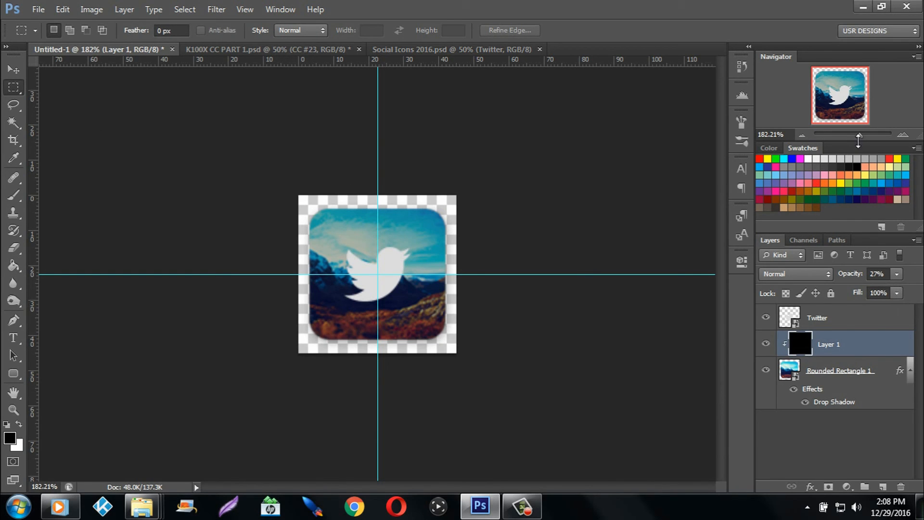
{"action": "key", "text": "ctrl+semicolon"}
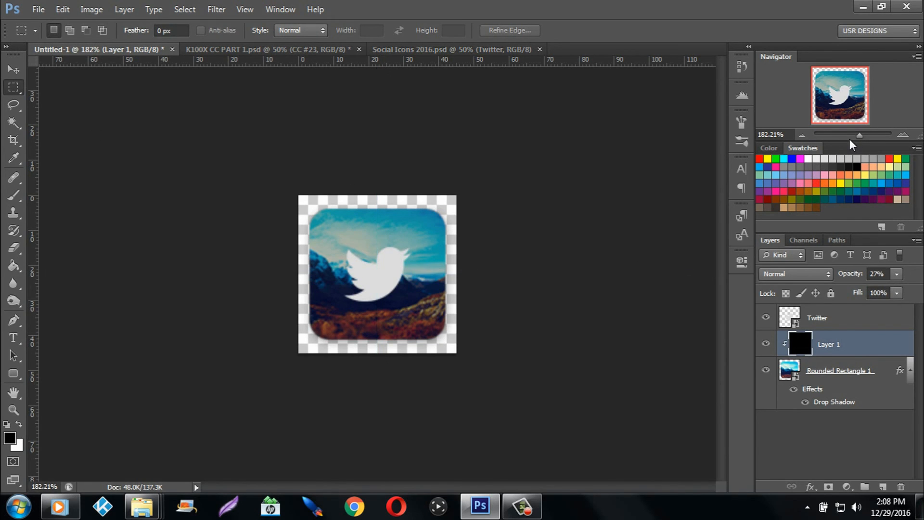
{"action": "key", "text": "ctrl+1"}
{"action": "mouse_move", "coordinate": [851, 136]}
{"action": "left_mouse_down"}
{"action": "mouse_move", "coordinate": [868, 138]}
{"action": "mouse_move", "coordinate": [844, 144]}
{"action": "mouse_move", "coordinate": [851, 145]}
{"action": "left_mouse_up"}
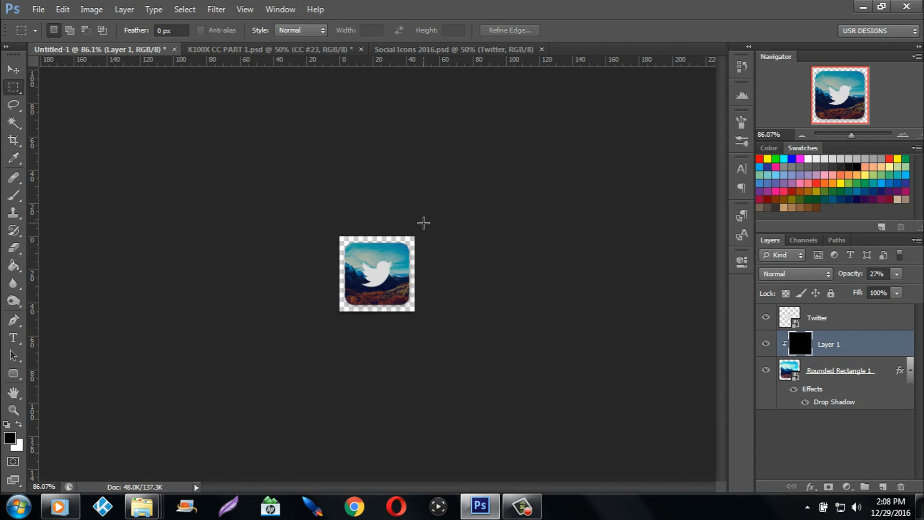
Switch to the PNG's folder window in Windows Explorer
{"action": "mouse_move", "coordinate": [142, 507]}
{"action": "mouse_move", "coordinate": [122, 461]}
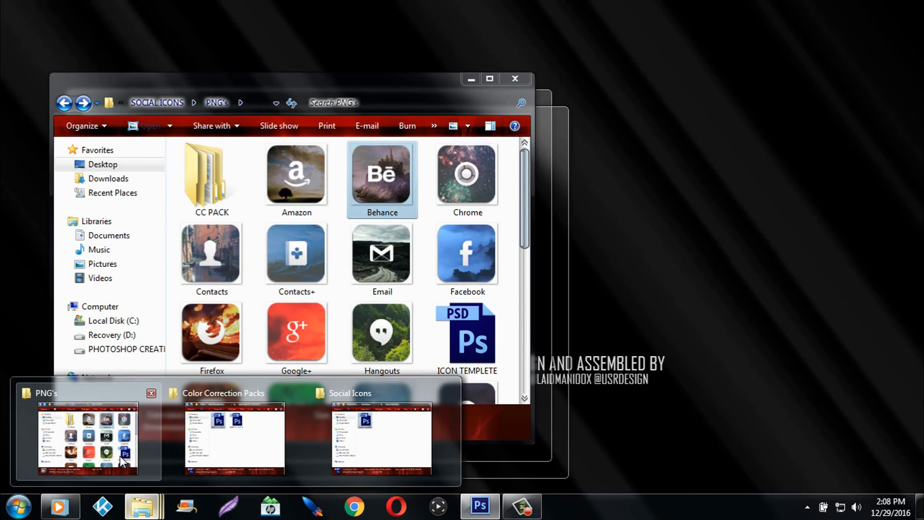